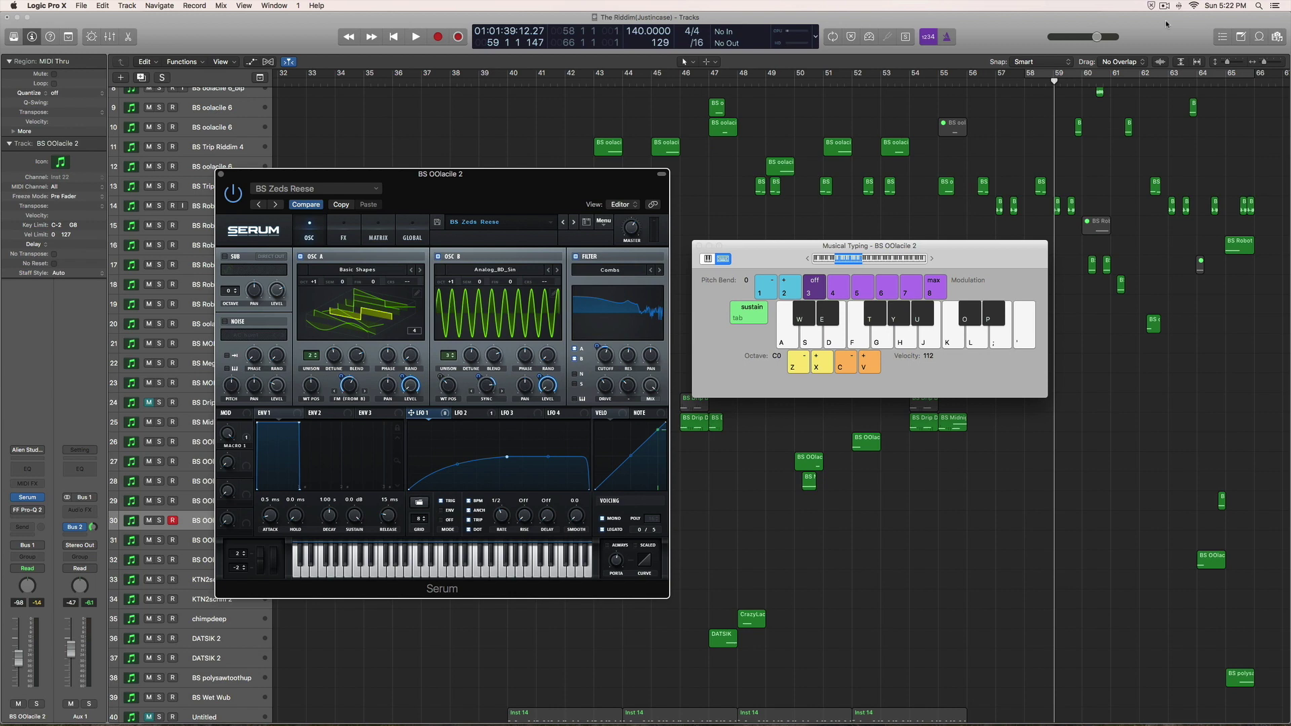
Step: Audition the reese bass with several notes and set LFO 1's rate to one bar
key(s)
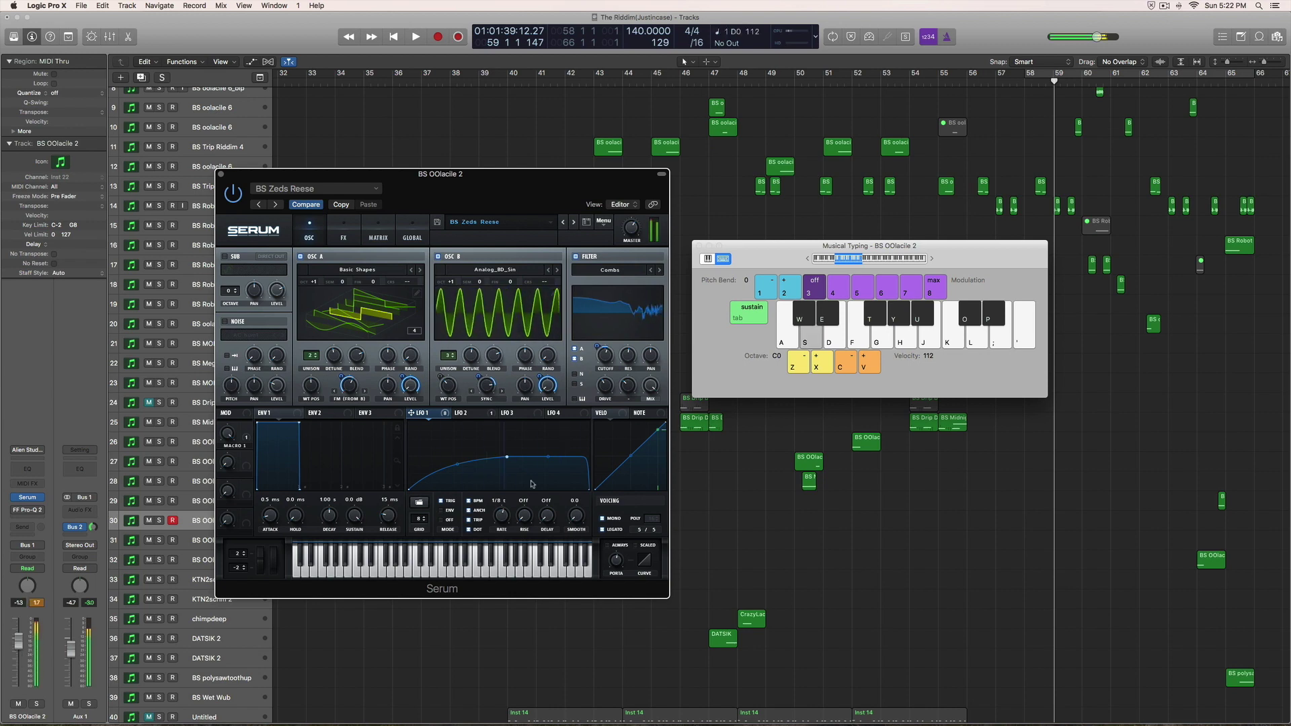
key(apostrophe)
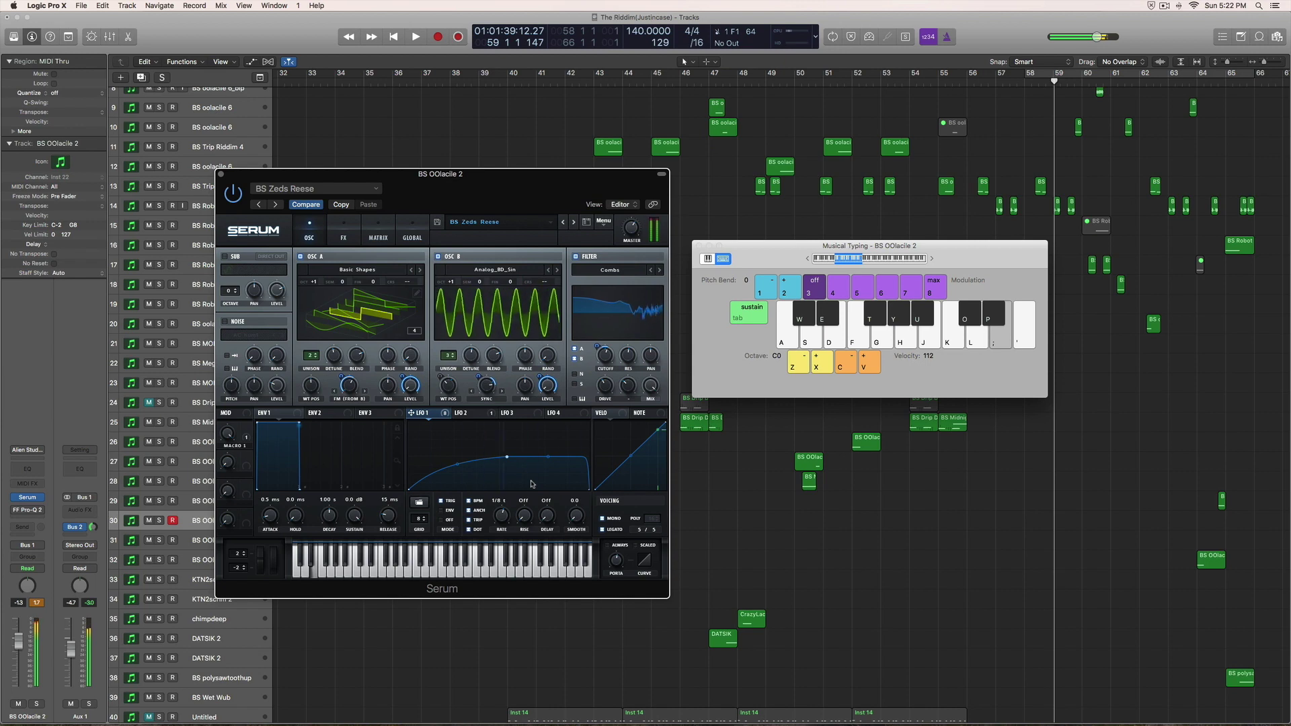
key(t)
key(y)
key(w)
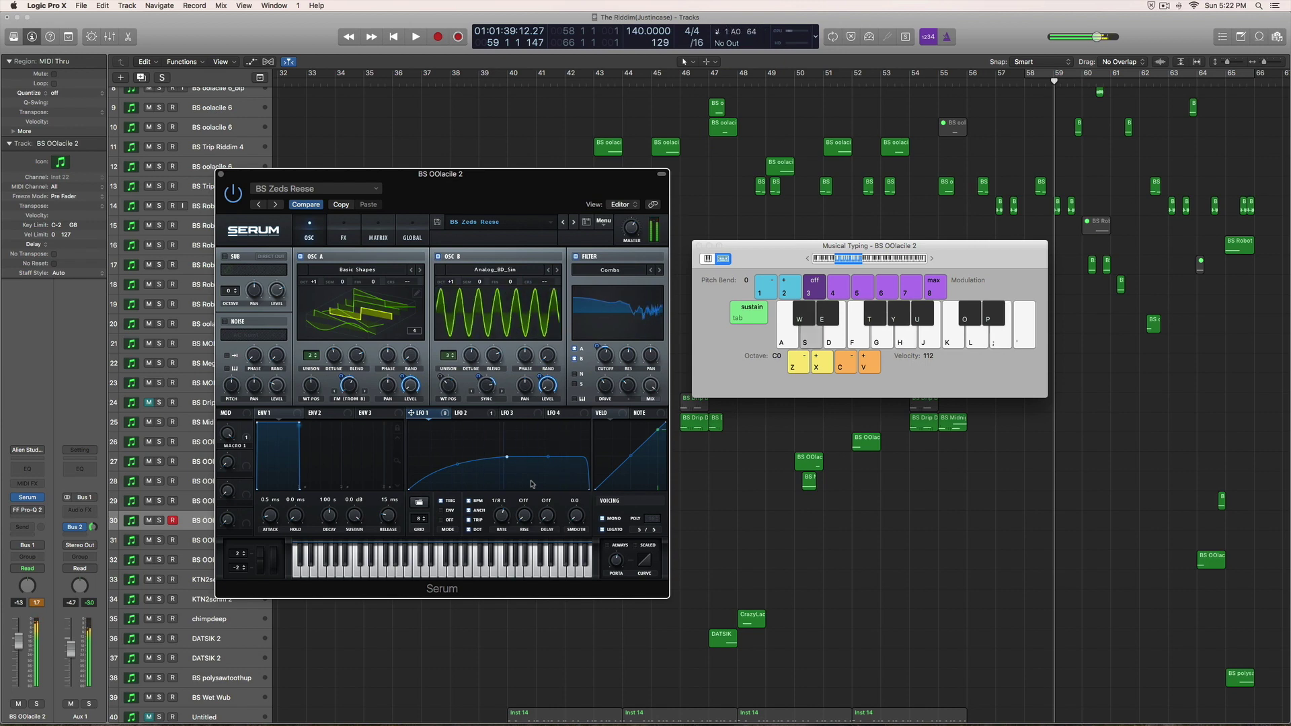
scroll(503, 526, down, 3)
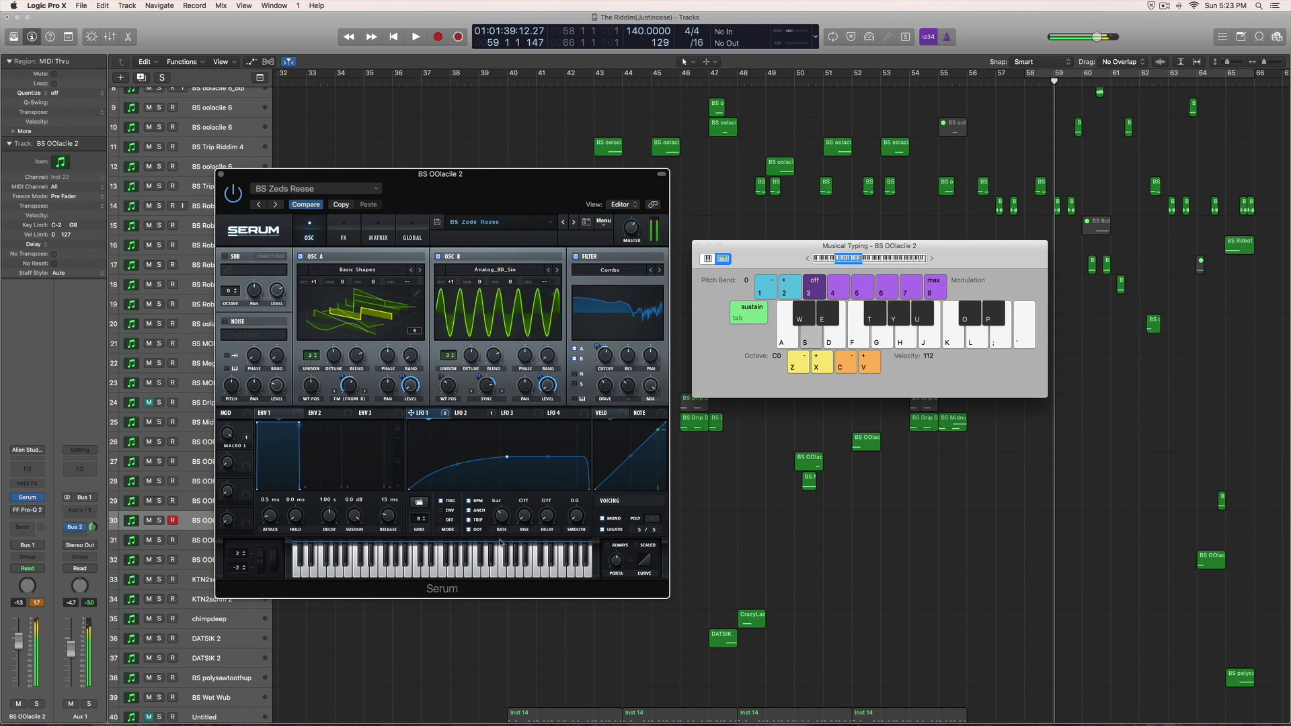
key(apostrophe)
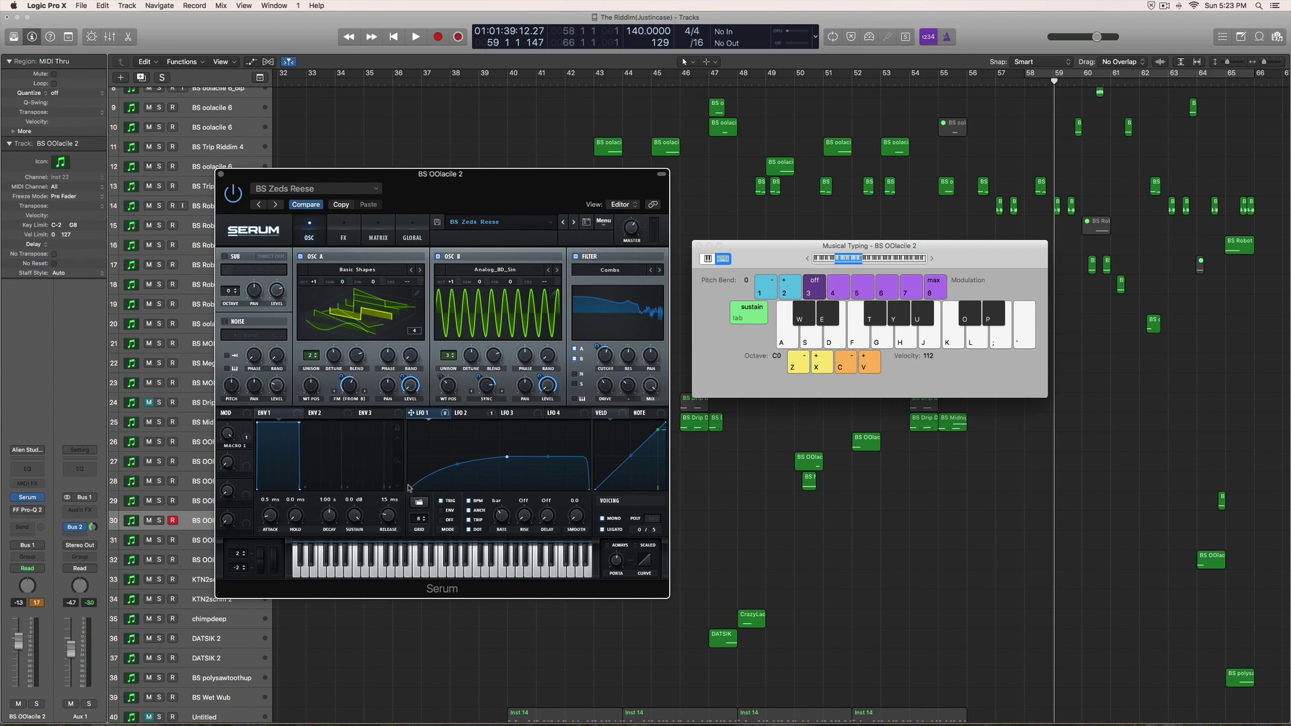
Step: Test a raised start point on LFO 1's curve, restore it to rise from zero, and reposition Serum
drag(409, 491, 409, 458)
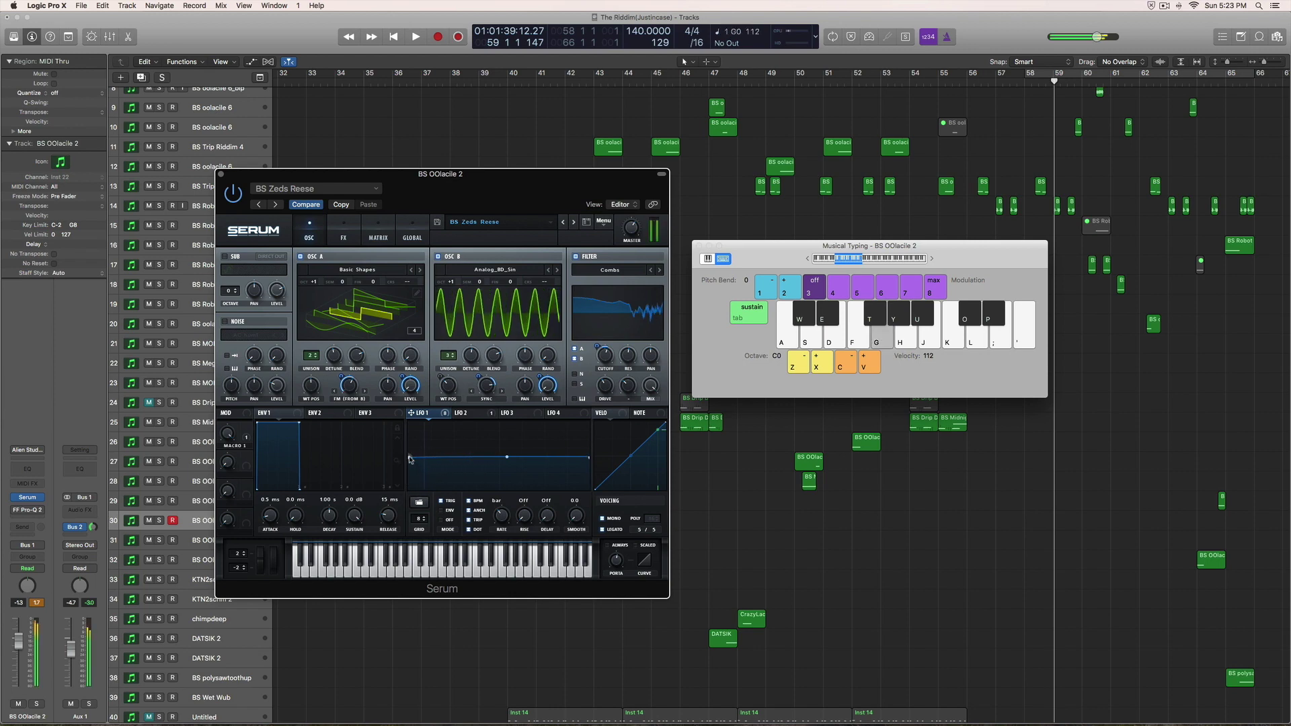
key(d)
key(apostrophe)
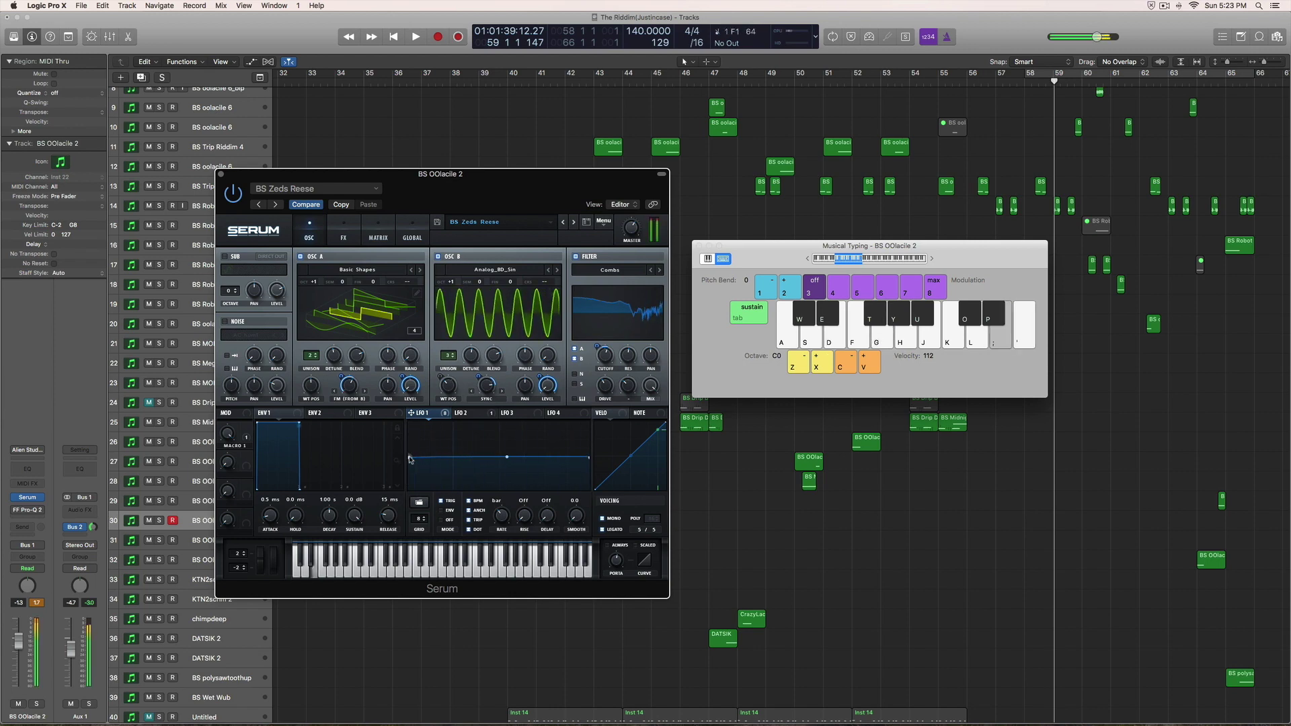
key(d)
drag(409, 461, 408, 490)
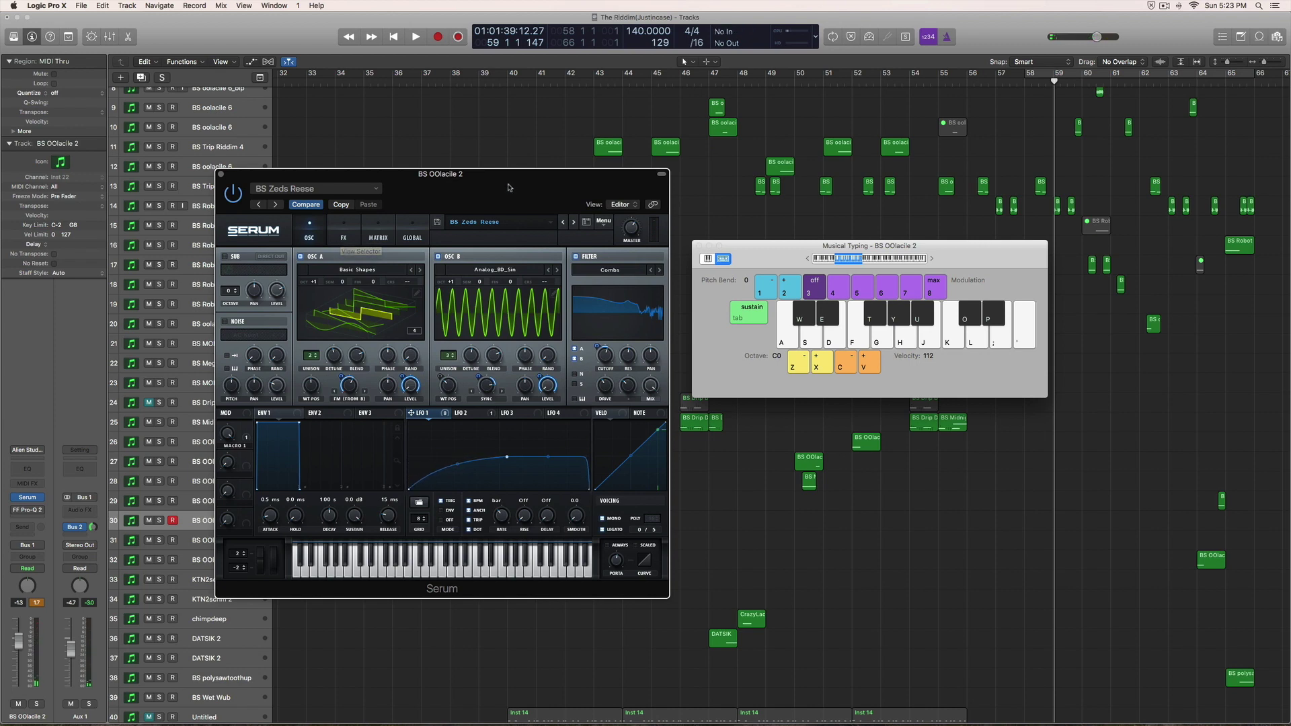
drag(509, 189, 626, 209)
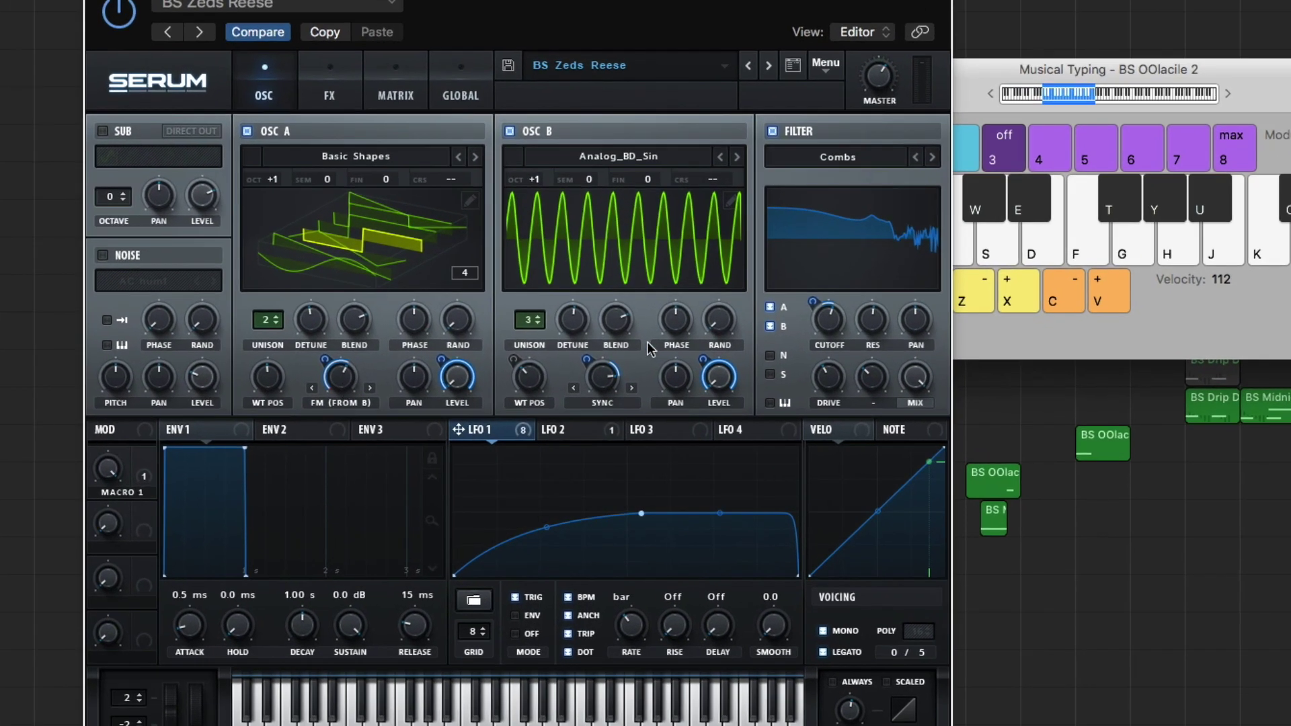
Step: Nudge the Serum window down and left so it overlaps the Musical Typing keyboard
mouse_move(118, 474)
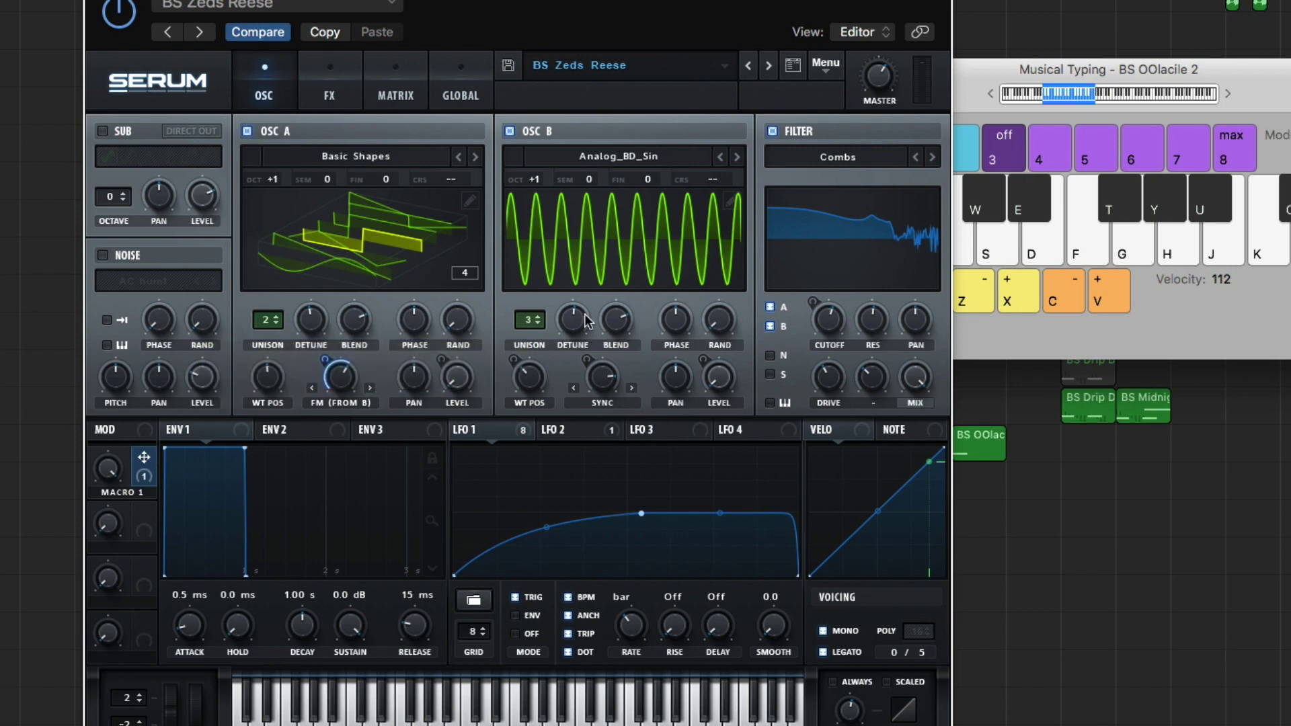
drag(604, 32, 579, 58)
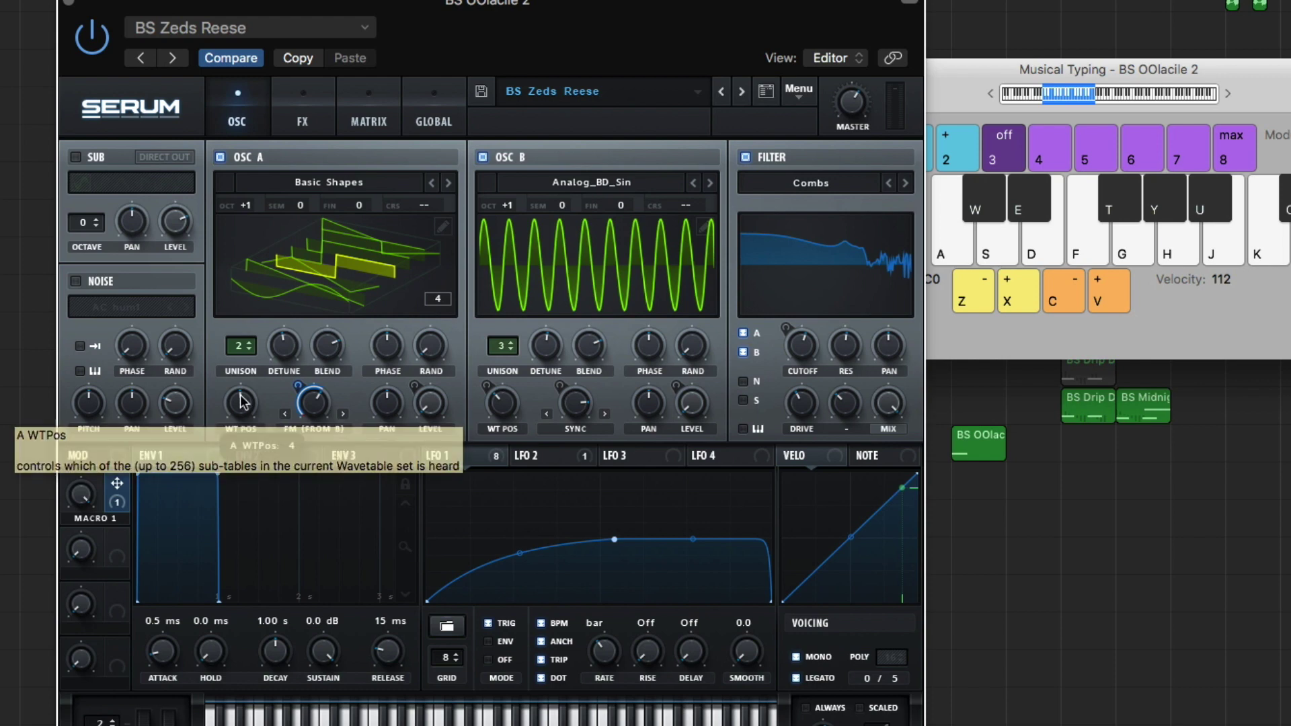
mouse_move(244, 402)
mouse_down()
mouse_move(237, 450)
mouse_move(248, 415)
mouse_up()
key(f)
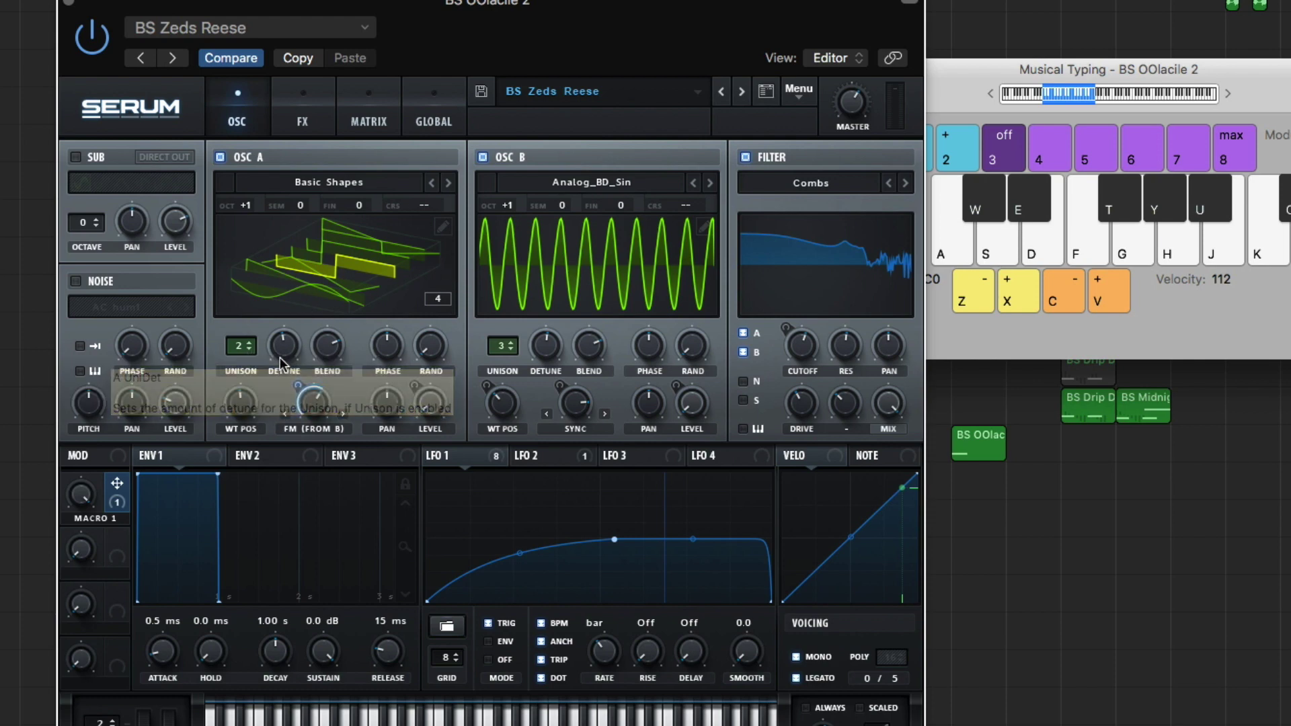
mouse_move(283, 354)
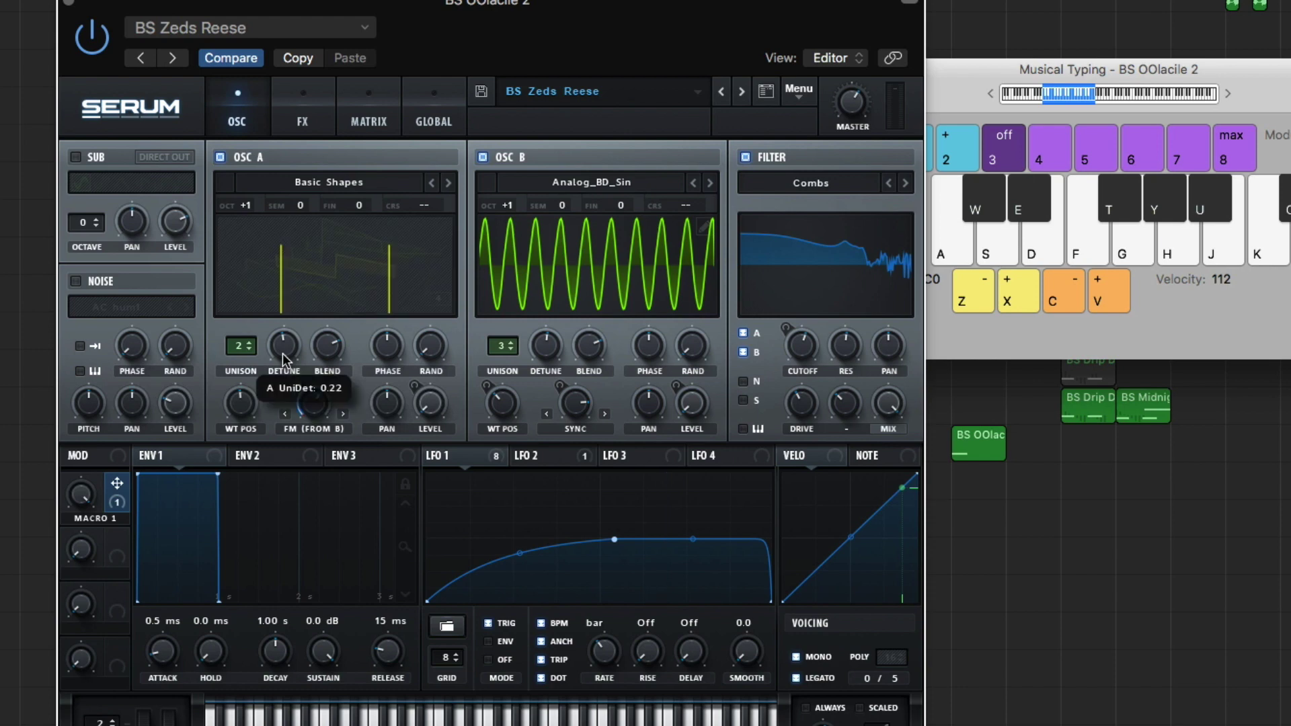
mouse_move(339, 348)
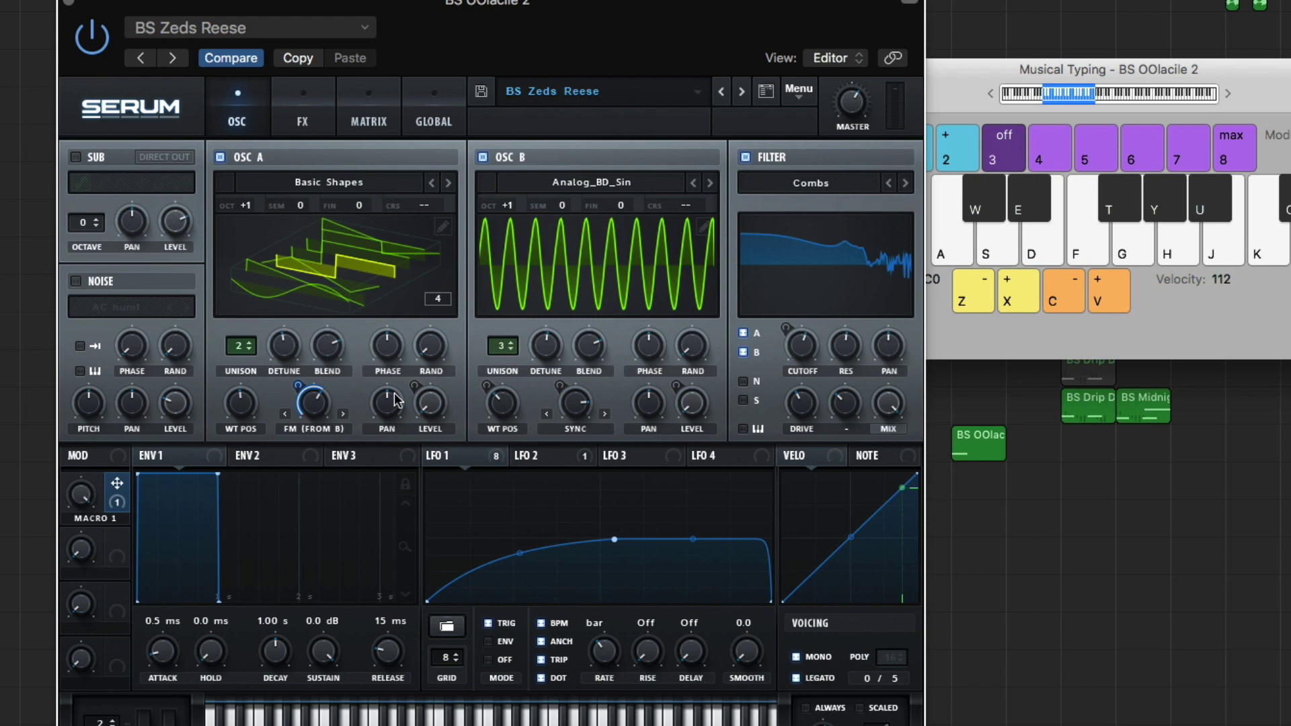
mouse_move(426, 355)
click(325, 426)
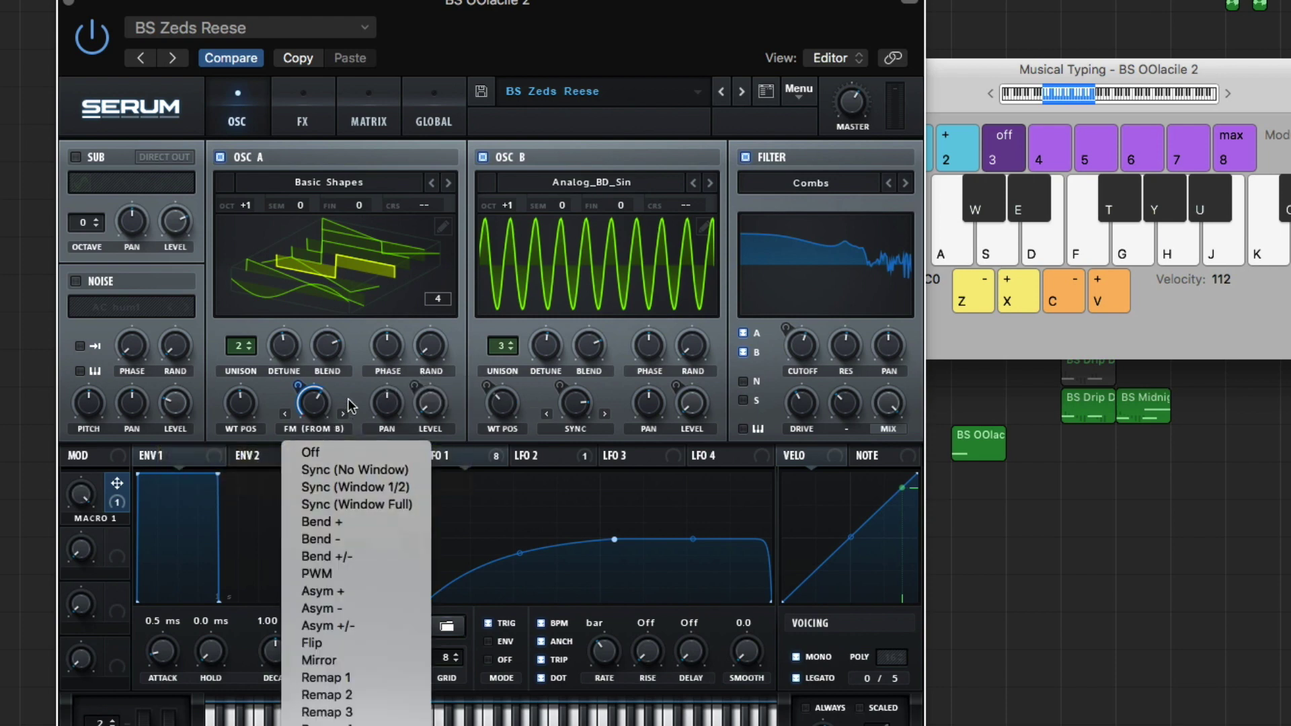
click(322, 416)
right_click(317, 414)
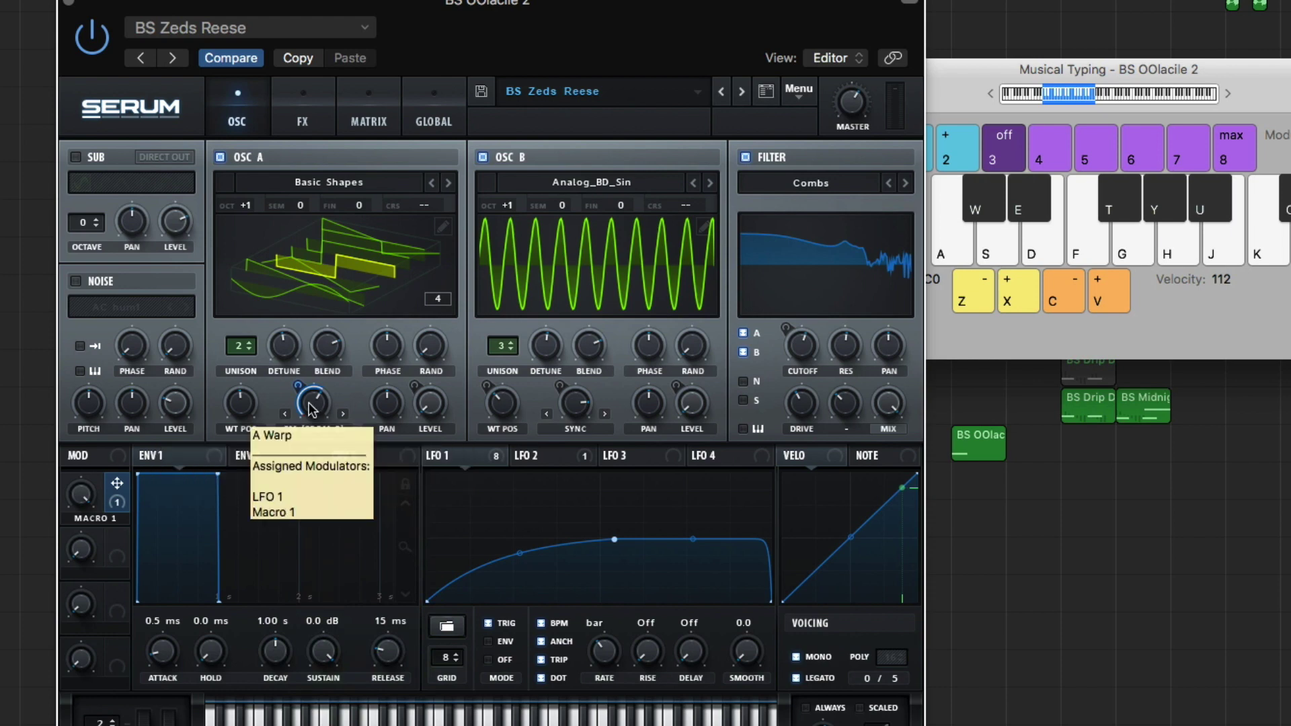
click(312, 411)
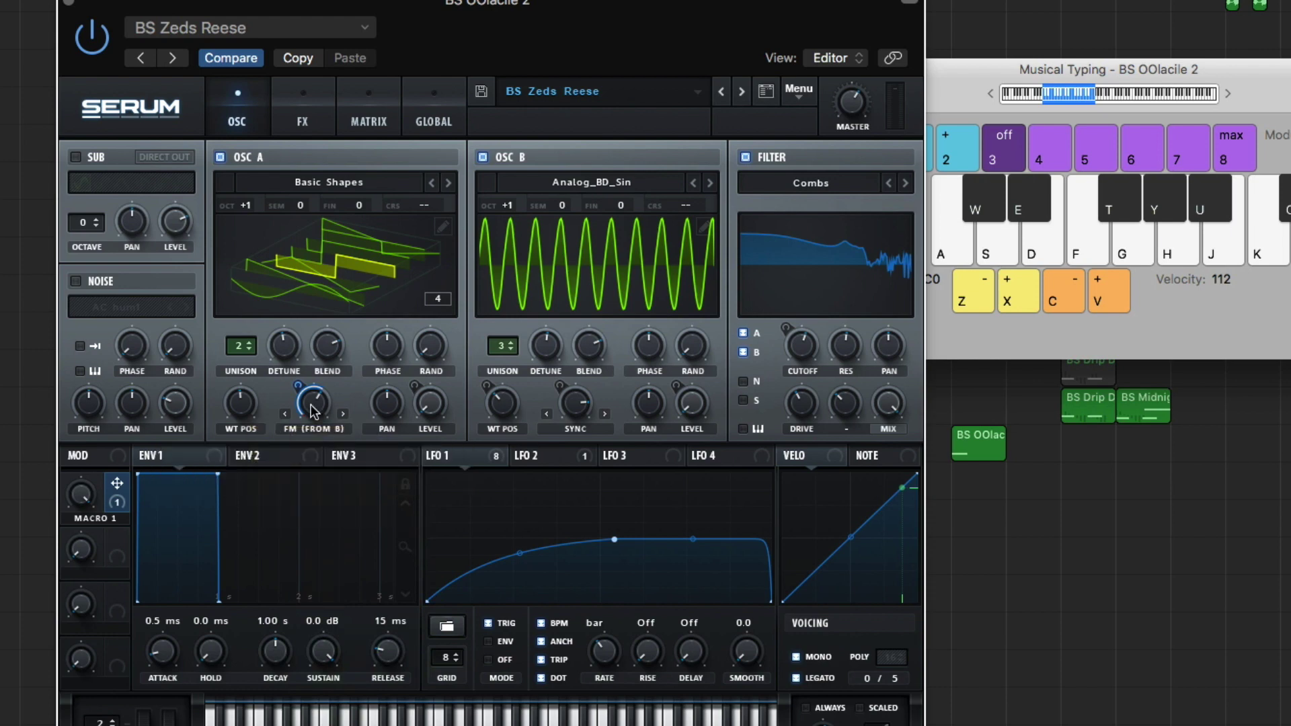
Step: Show OSC B's wavetable in 3D and browse the wavetable list, keeping Analog_BD_Sin
mouse_move(423, 411)
click(601, 232)
click(607, 190)
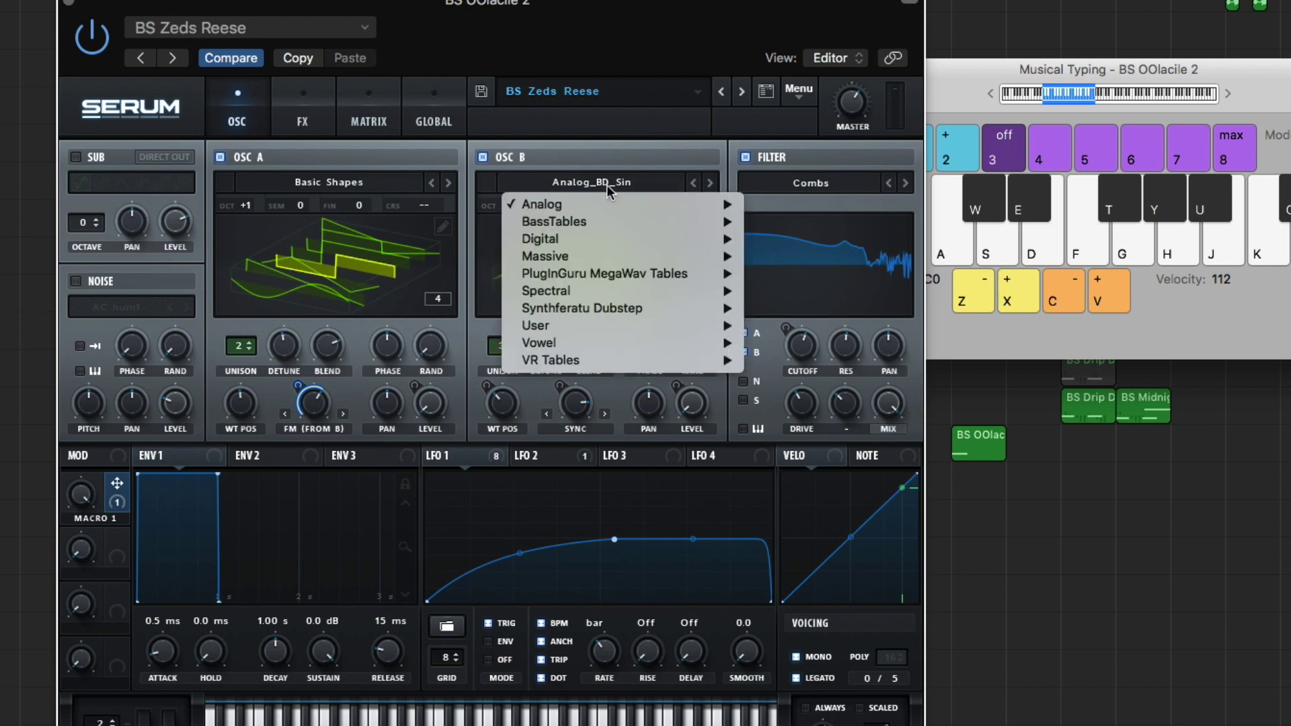
mouse_move(603, 207)
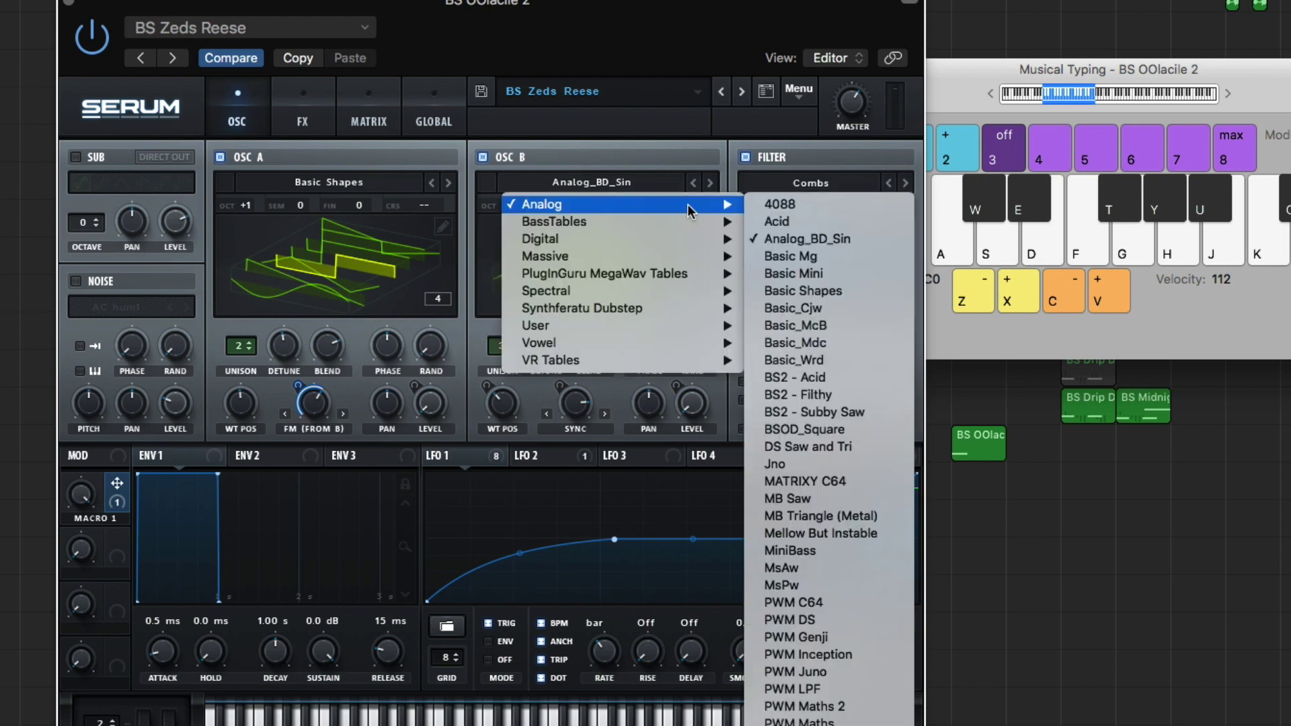
click(635, 34)
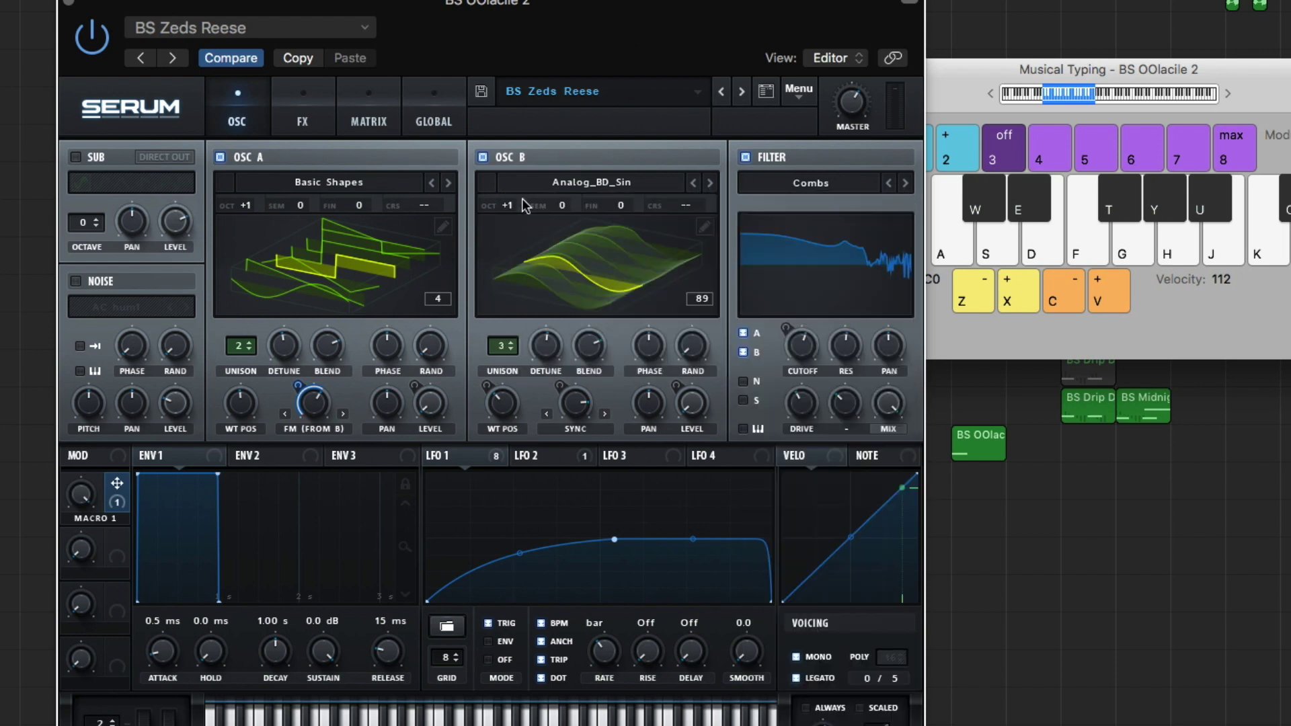
Step: Check OSC B's detune, blend and wavetable position (89), keeping Sync (No Window) warp
click(551, 349)
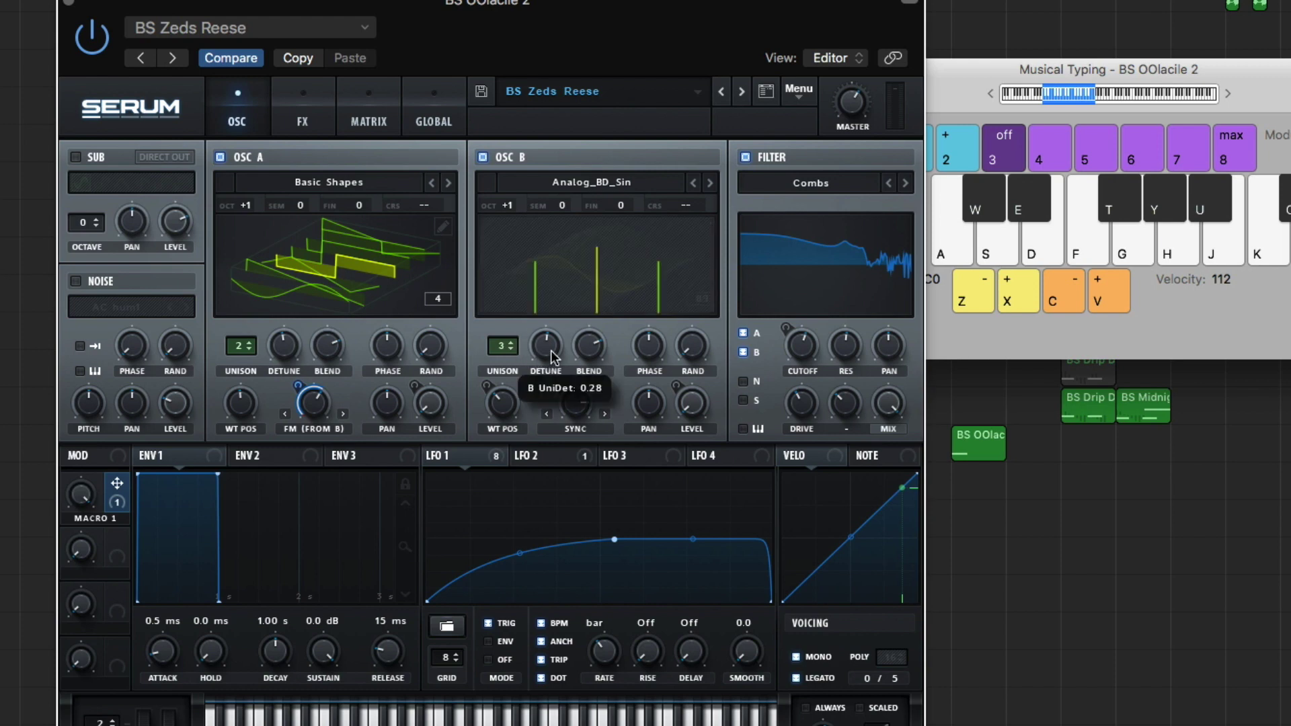
click(588, 350)
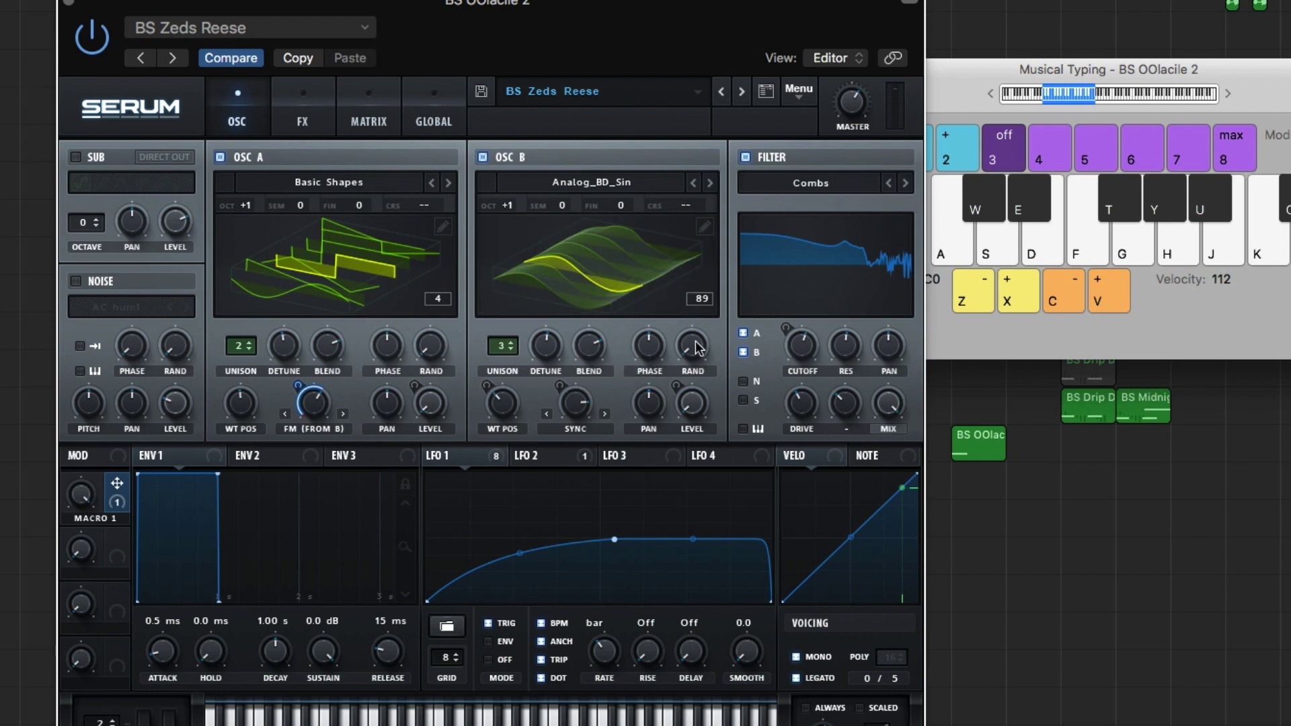
drag(434, 455, 501, 412)
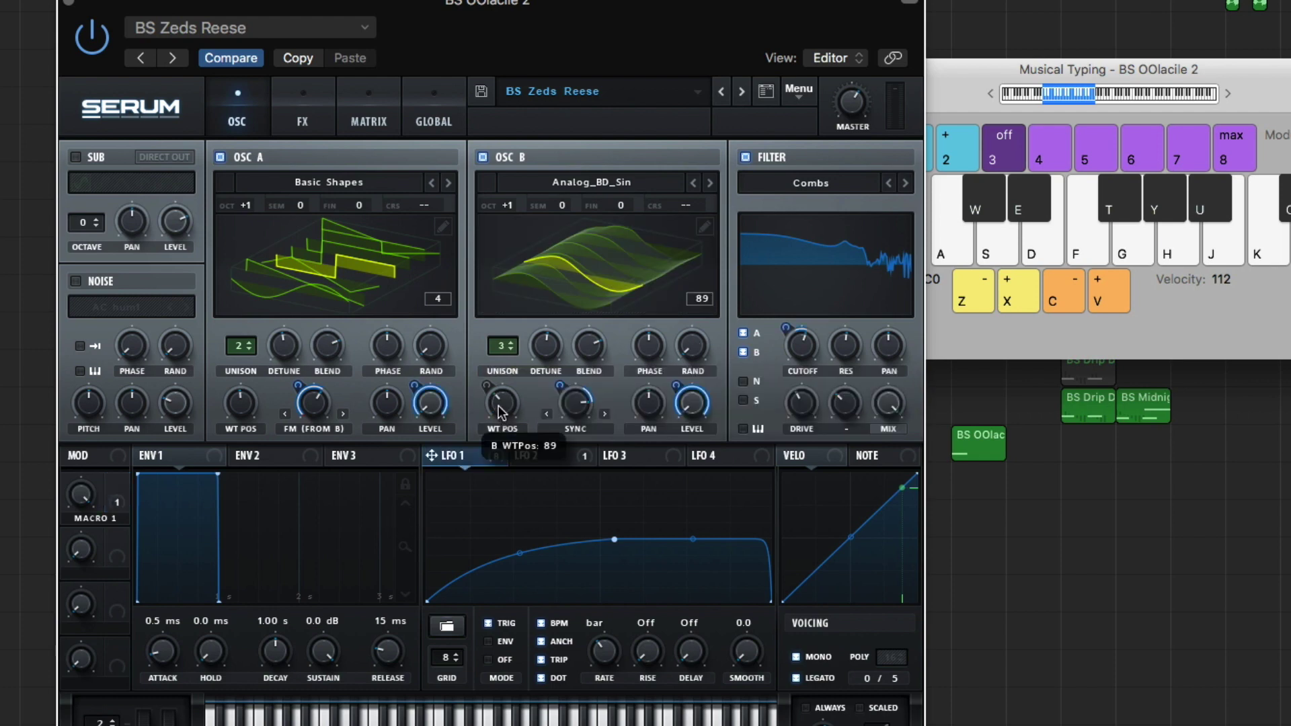
click(563, 430)
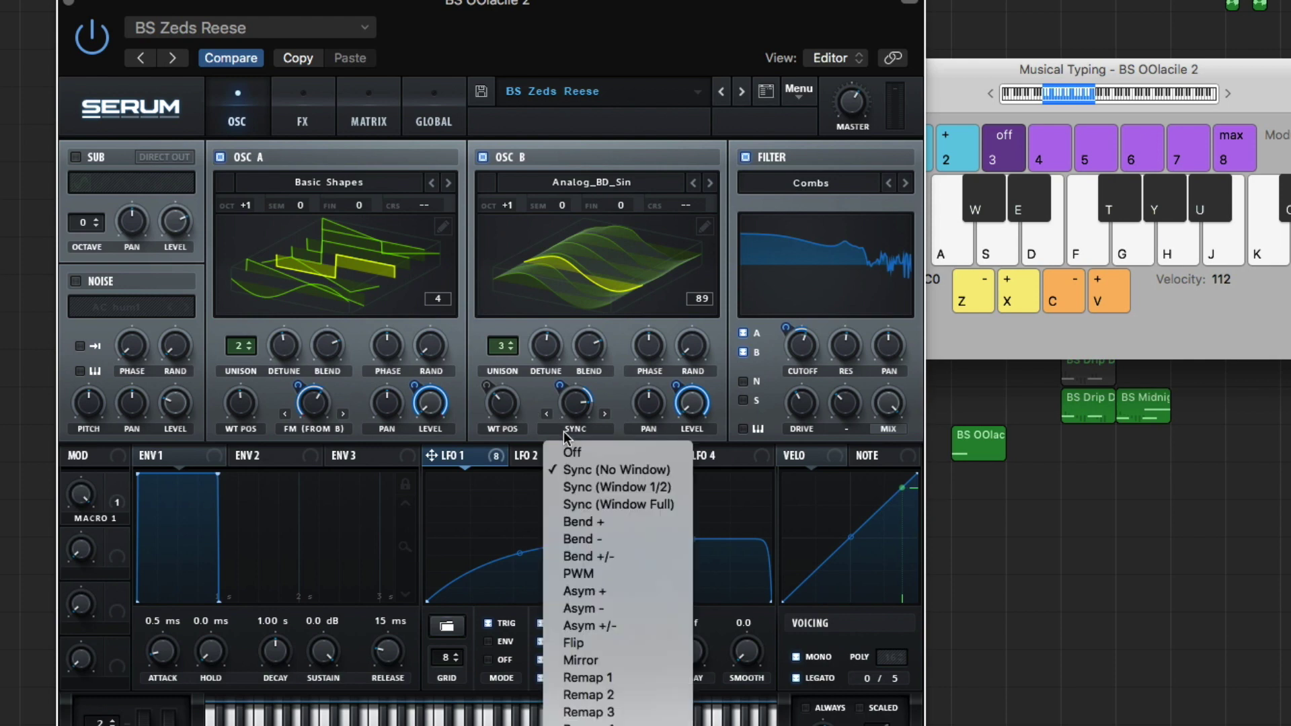
click(587, 470)
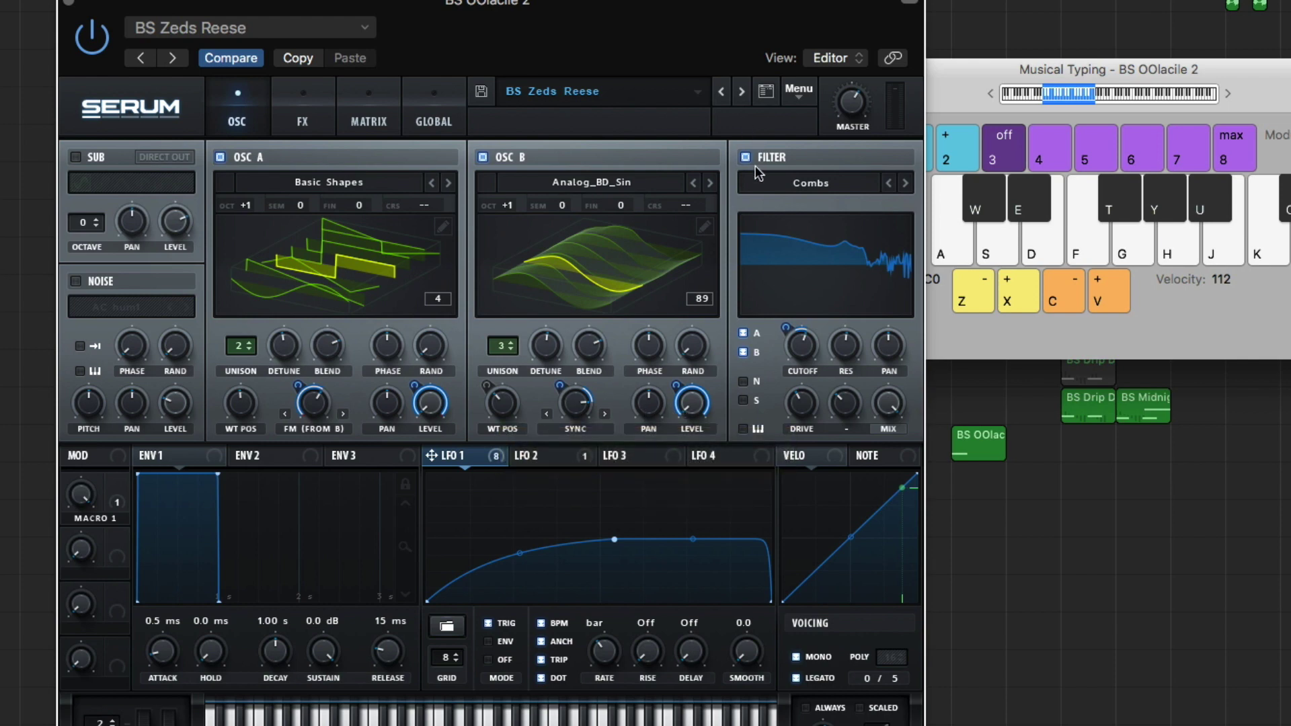
click(822, 191)
mouse_move(810, 255)
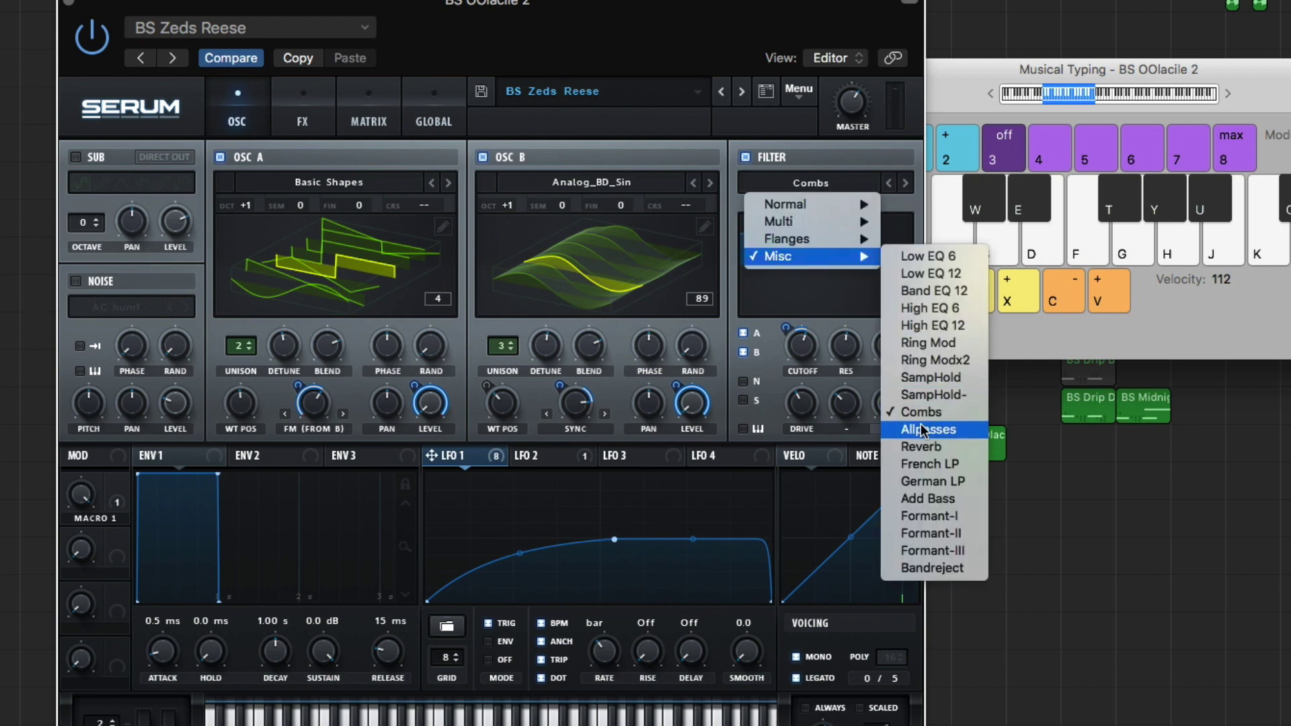
click(721, 53)
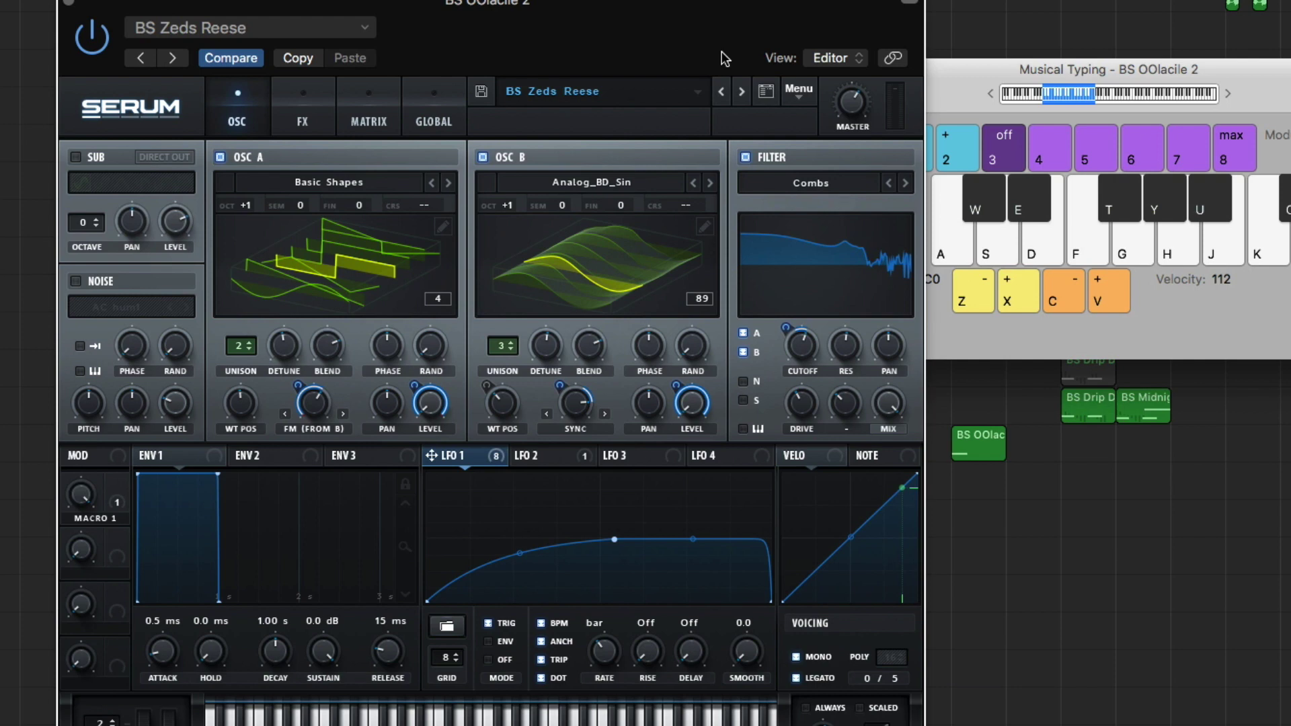
key(h)
key(d)
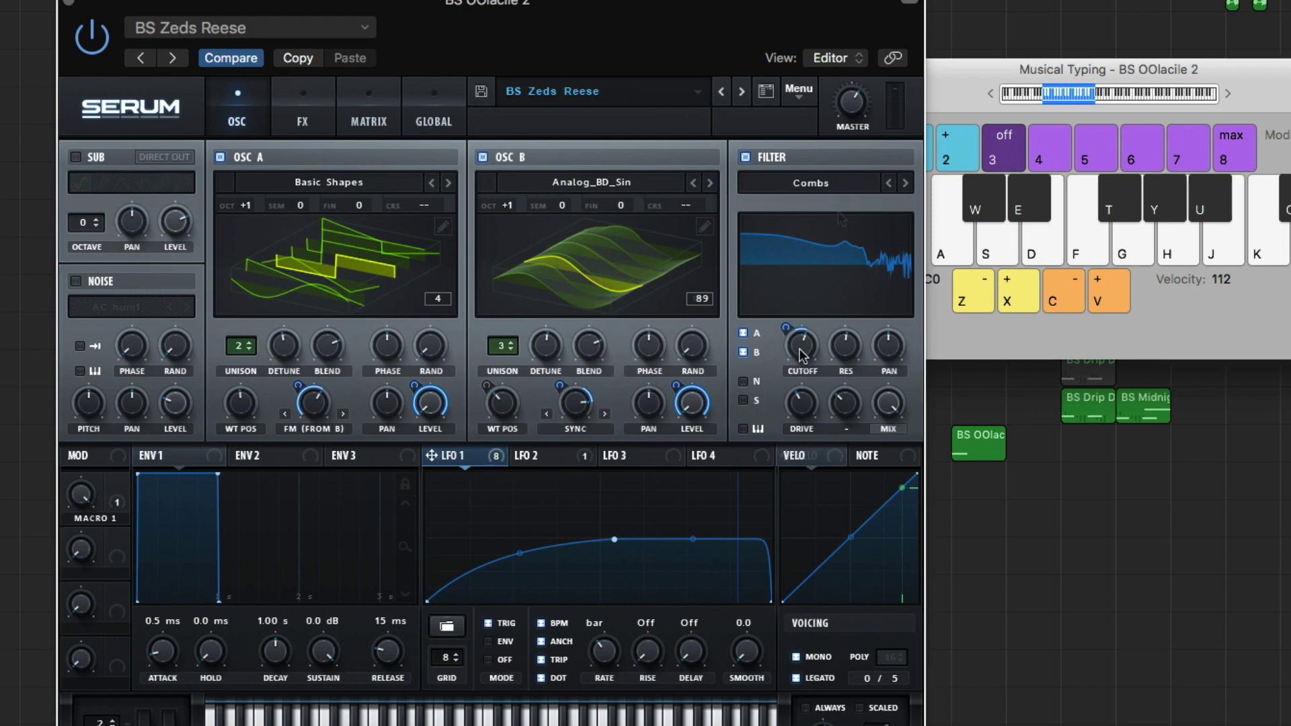
mouse_move(794, 354)
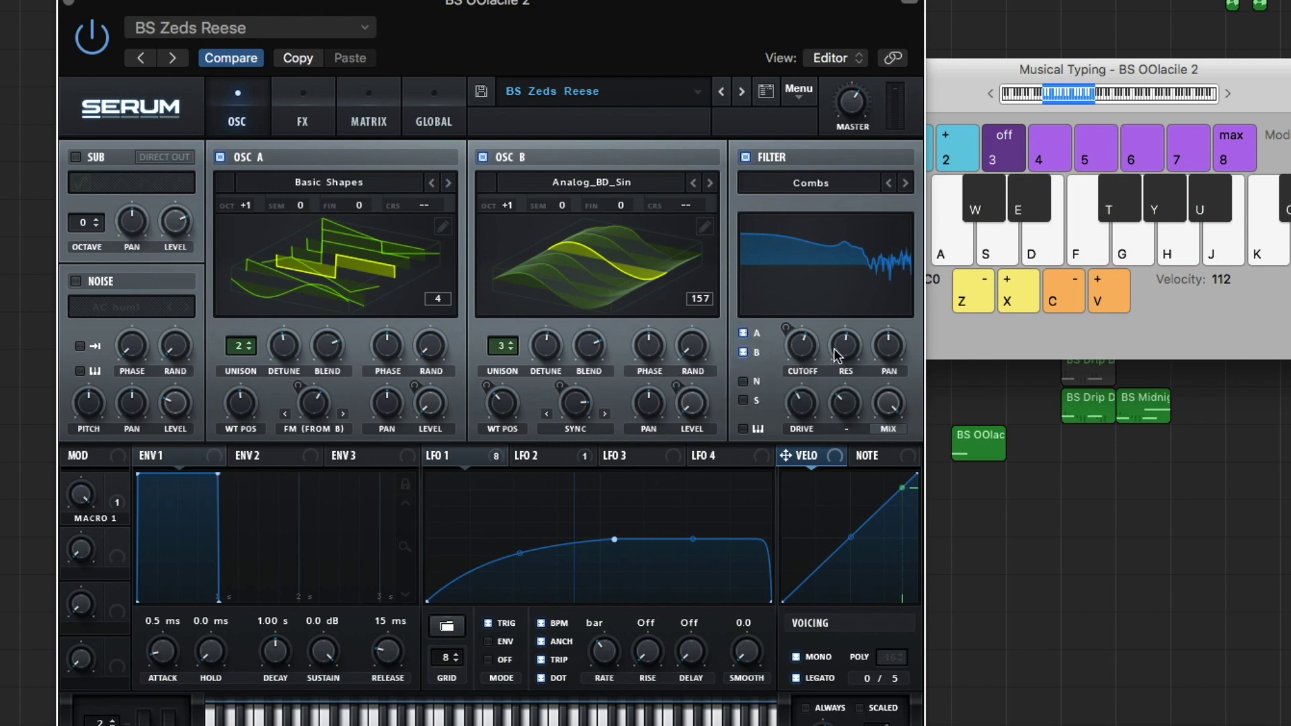
mouse_move(847, 355)
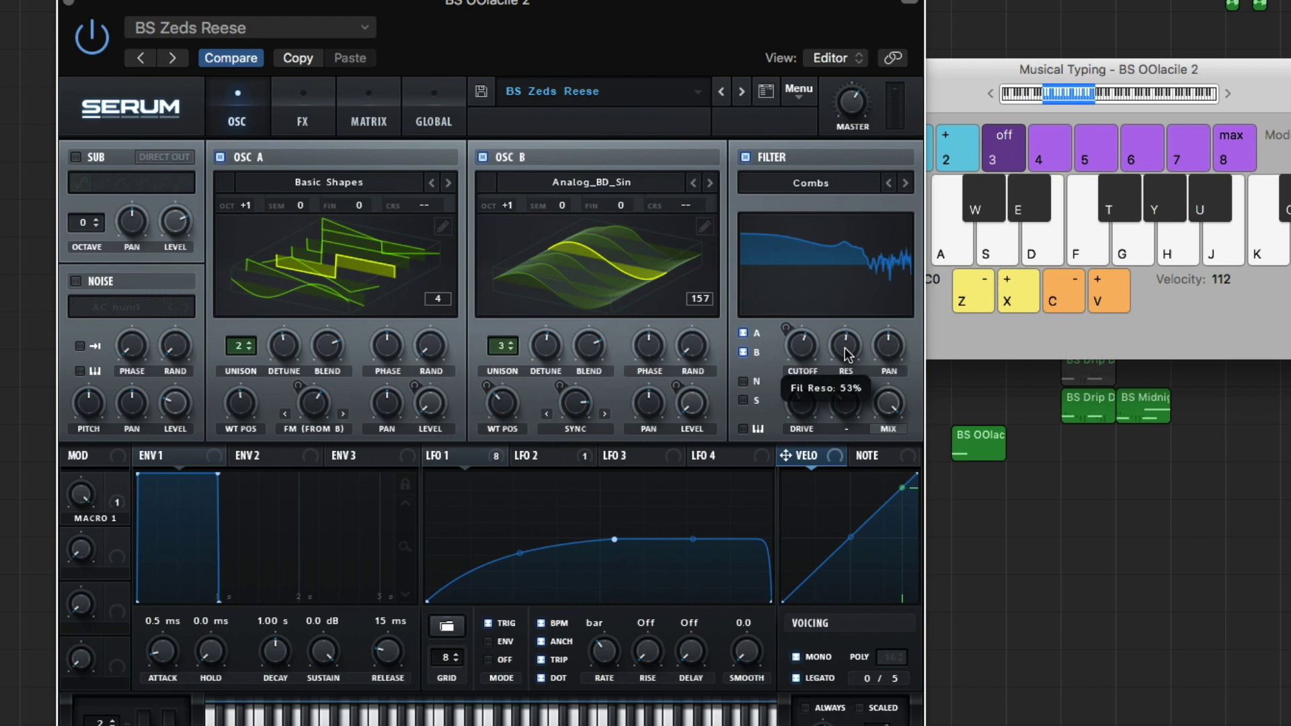
mouse_move(802, 406)
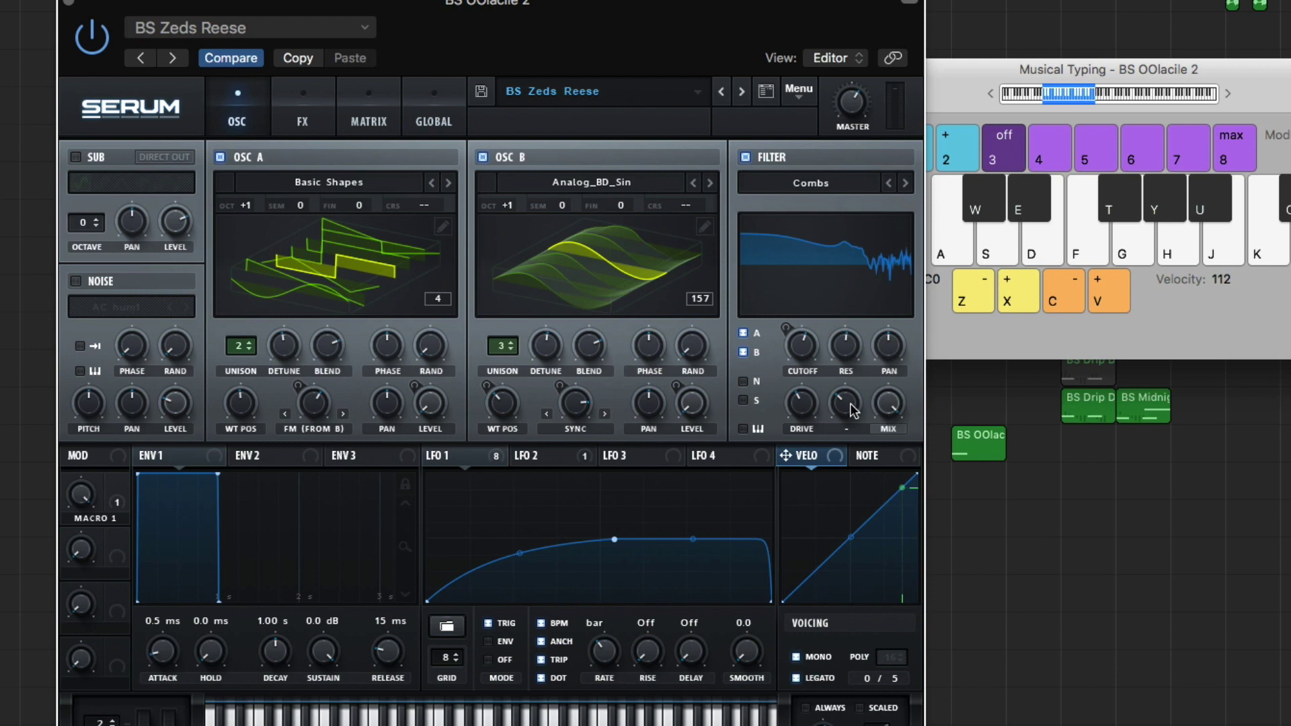
mouse_move(851, 409)
mouse_move(896, 419)
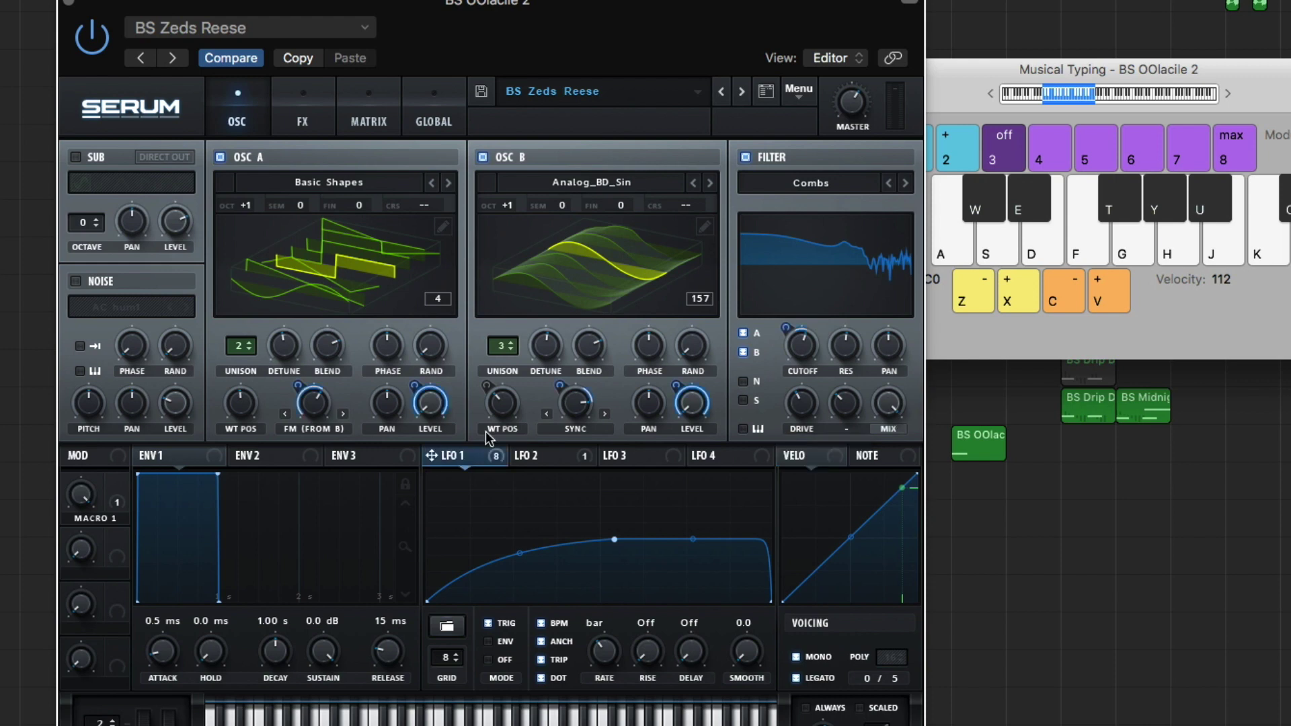
Step: Browse LFOs 2 and 3, then reshape LFO 4's triangle into a rounded arch with a lowered peak
click(564, 453)
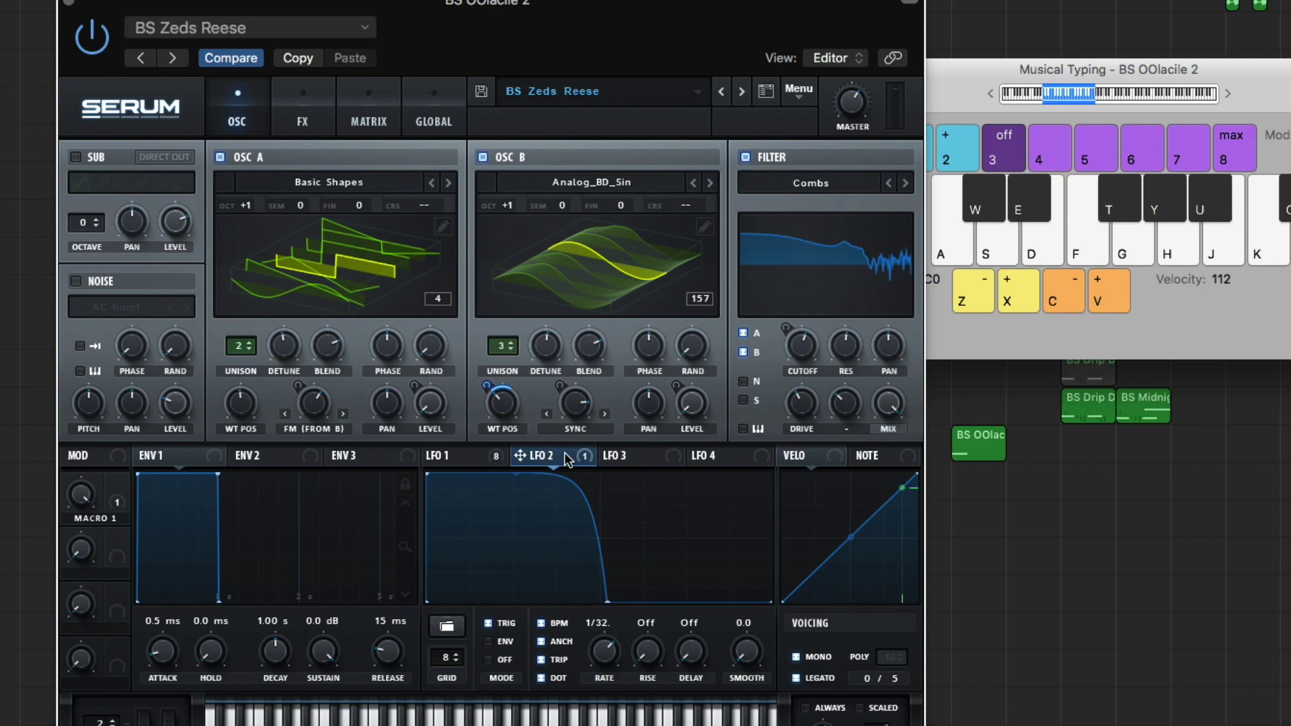
click(487, 459)
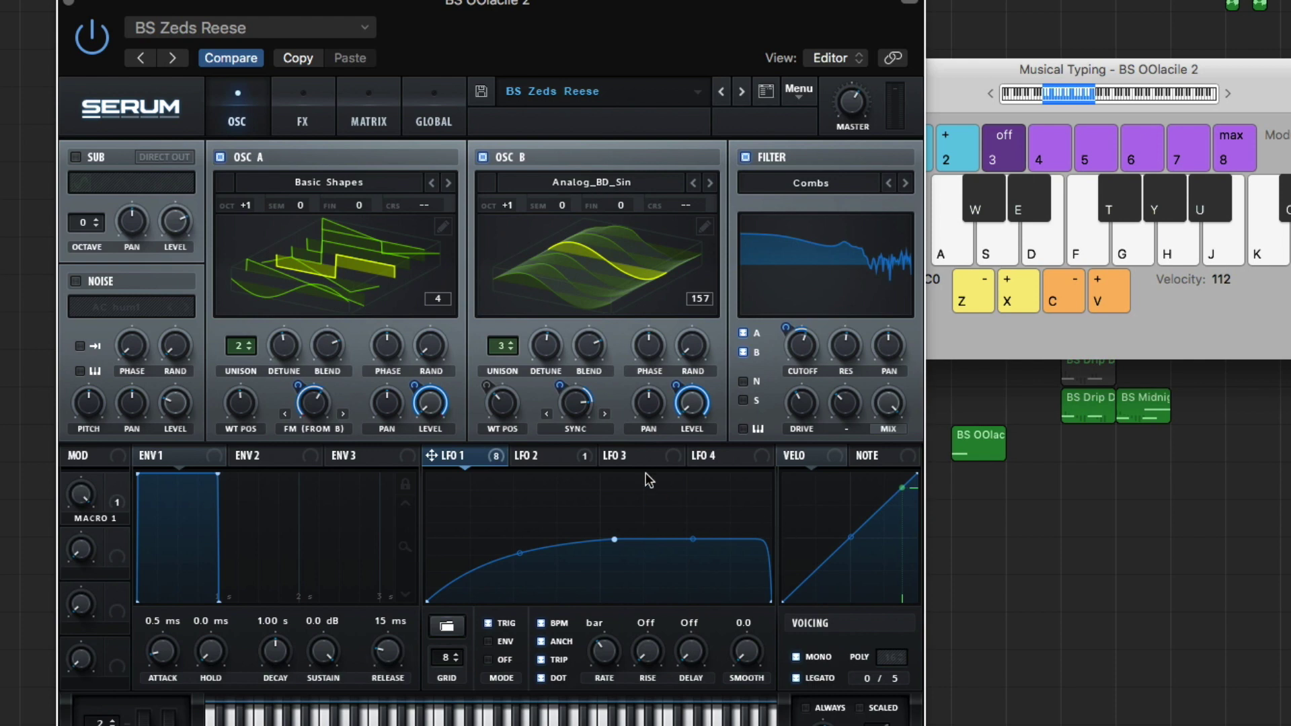
click(644, 452)
click(726, 459)
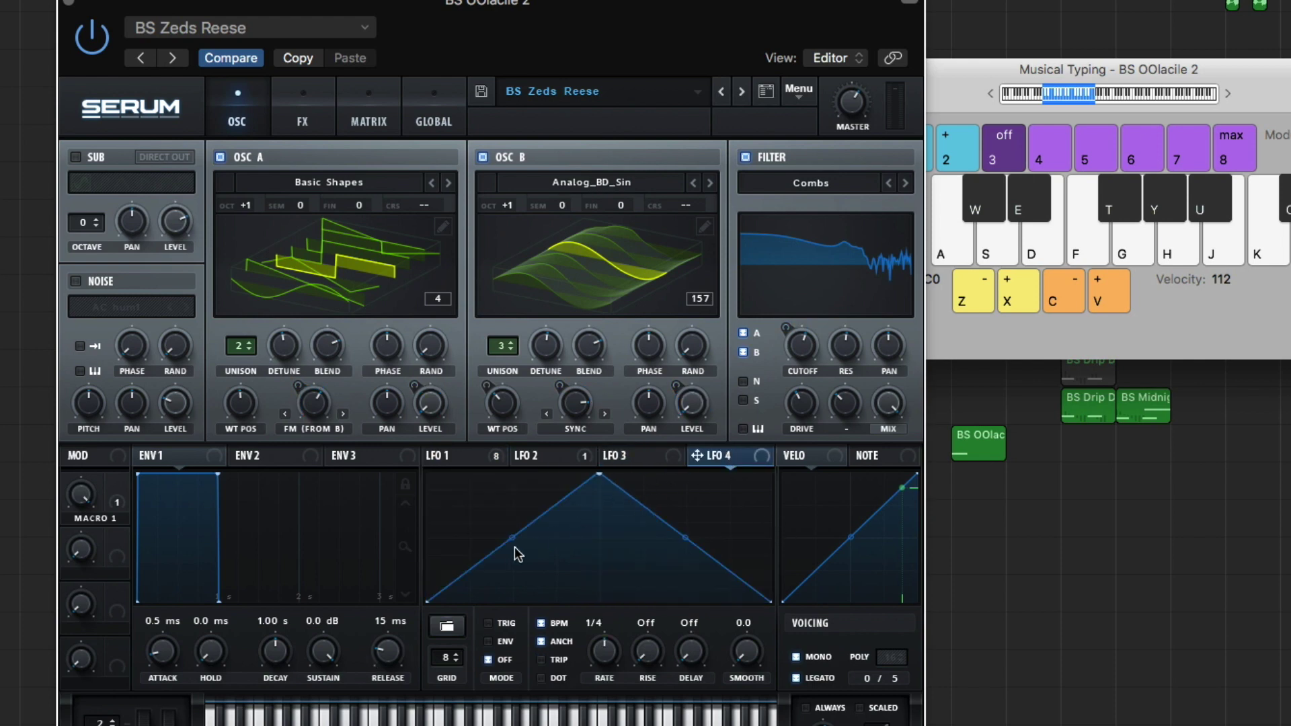
drag(599, 475, 615, 524)
drag(692, 563, 694, 536)
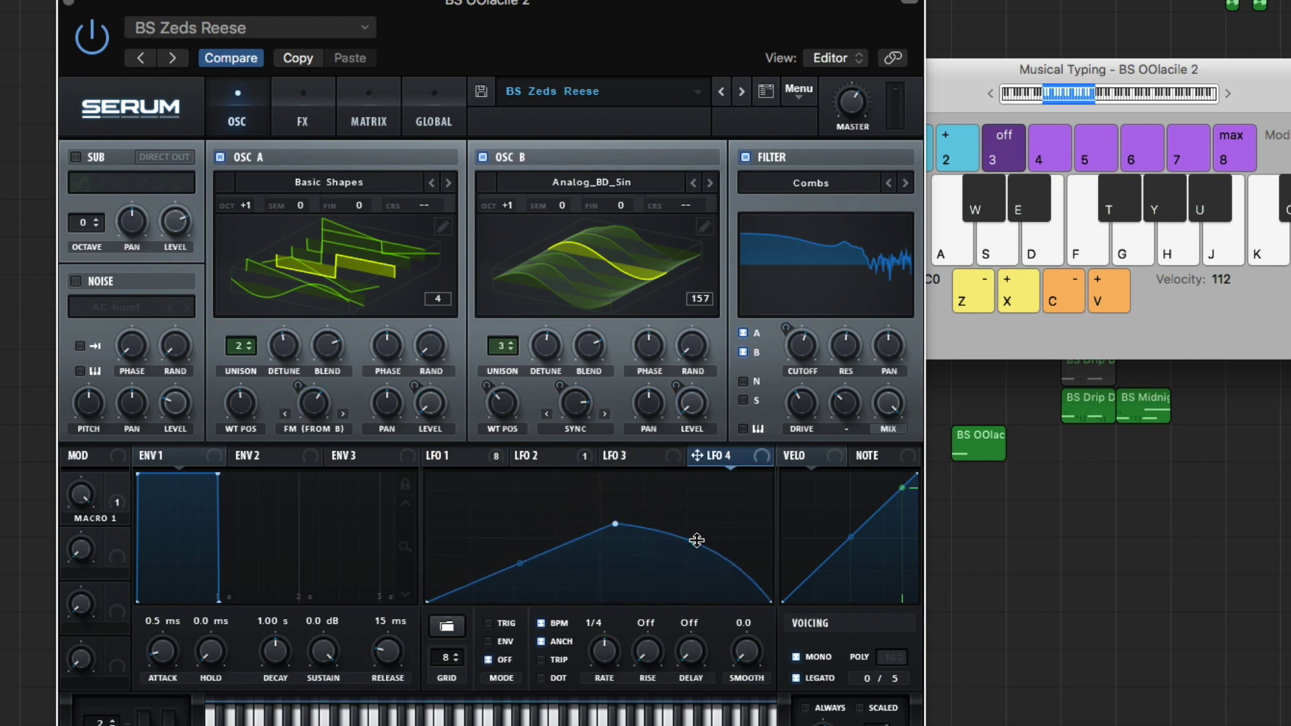
drag(520, 563, 527, 546)
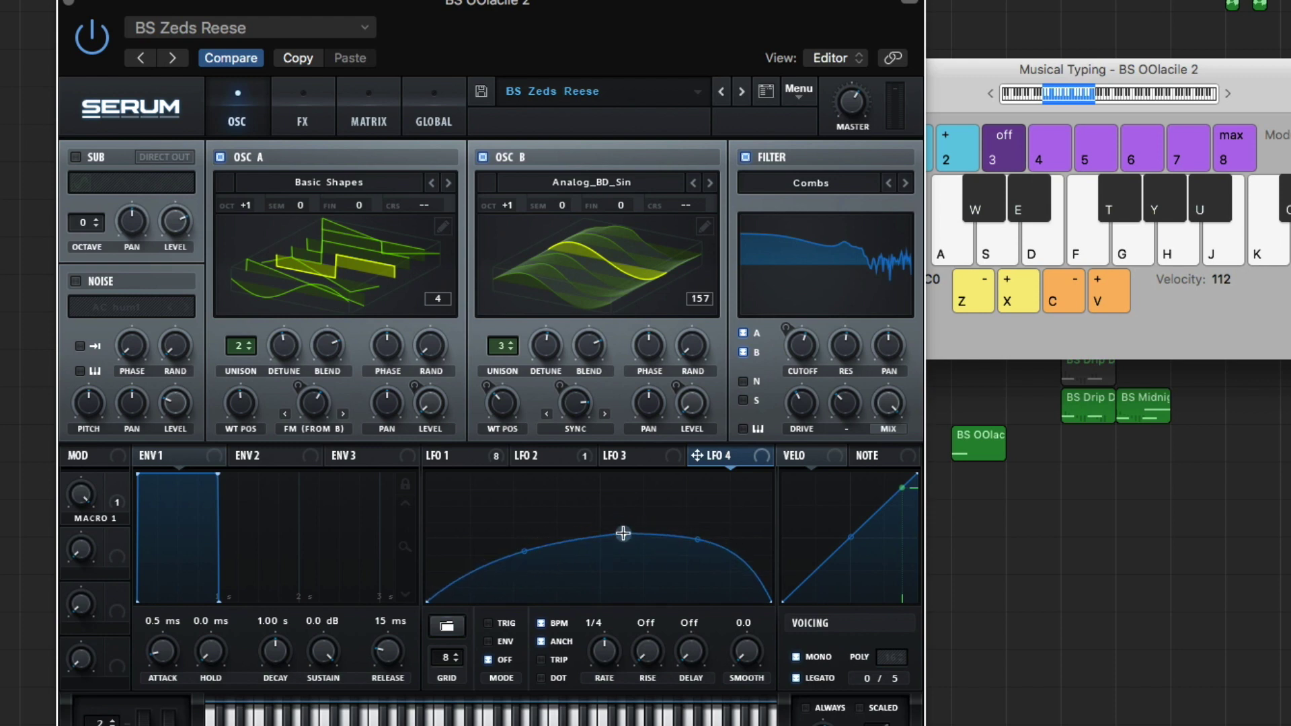
Step: Return to LFO 1 and audition notes while trying its rate at 1/8 triplet
click(475, 458)
click(684, 457)
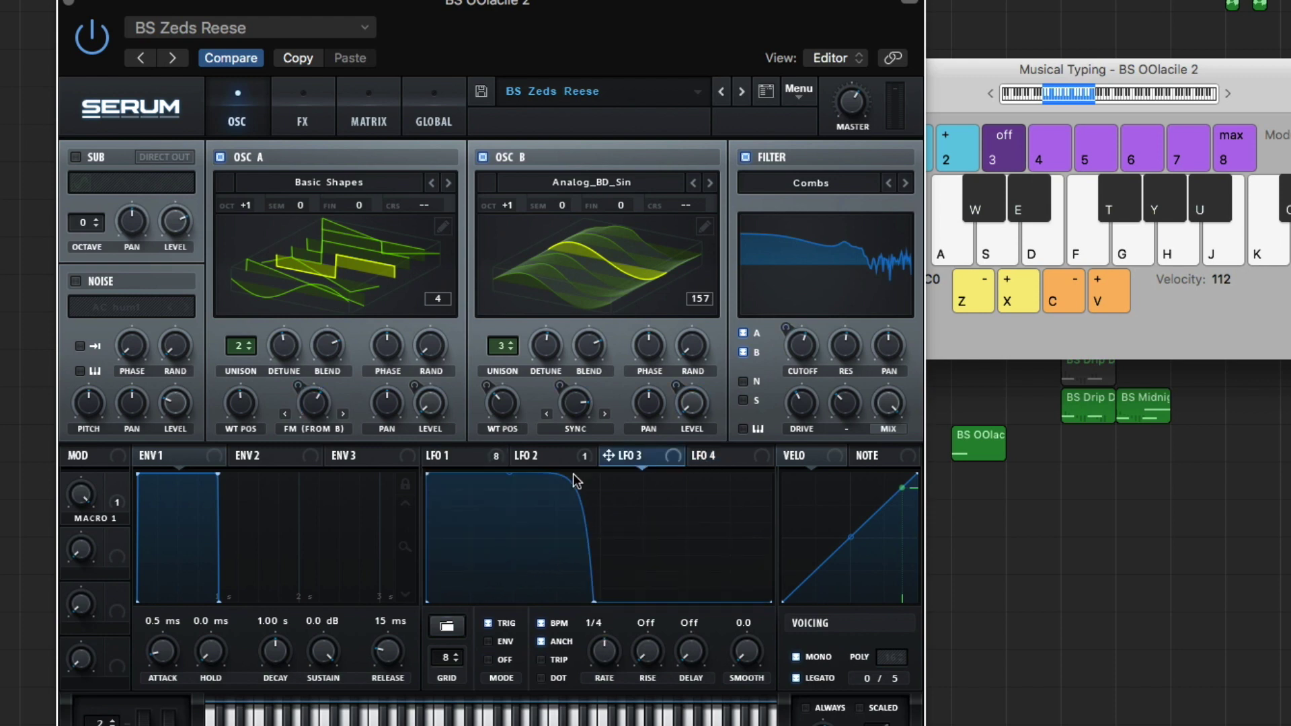
click(752, 458)
click(483, 461)
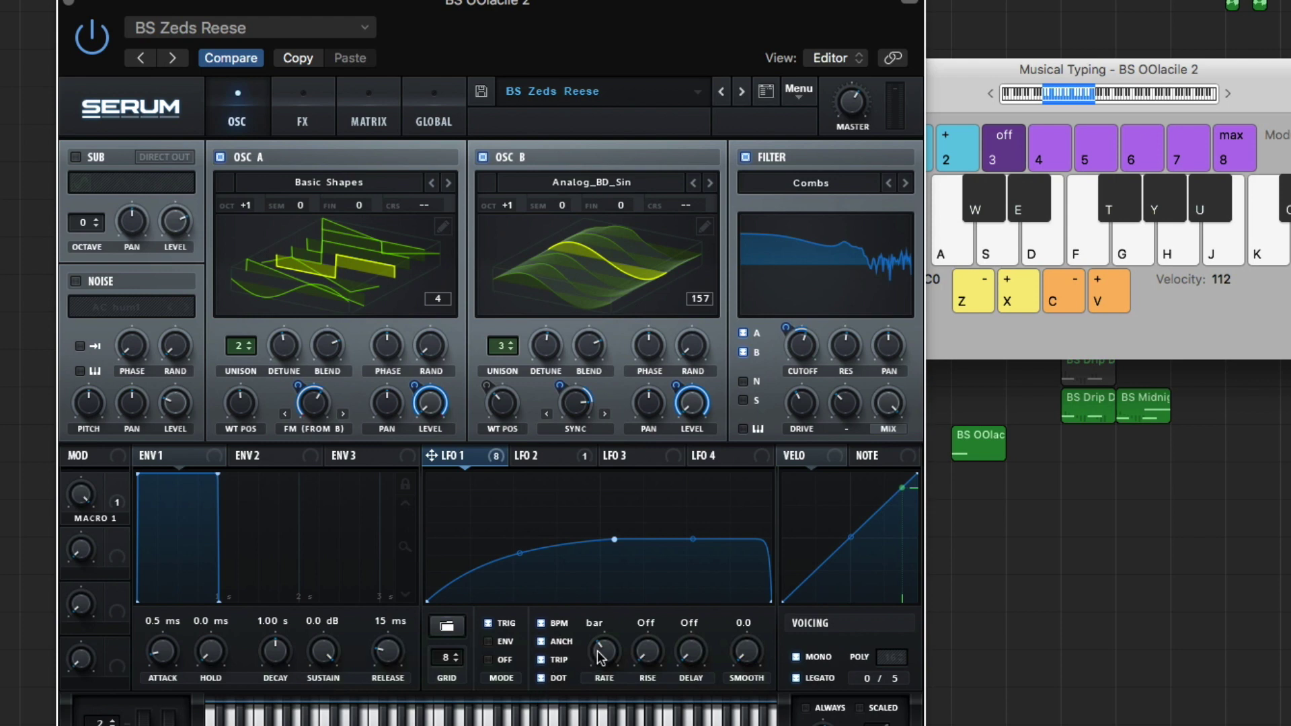
key(j)
drag(600, 654, 610, 699)
key(g)
key(y)
key(g)
key(d)
key(d)
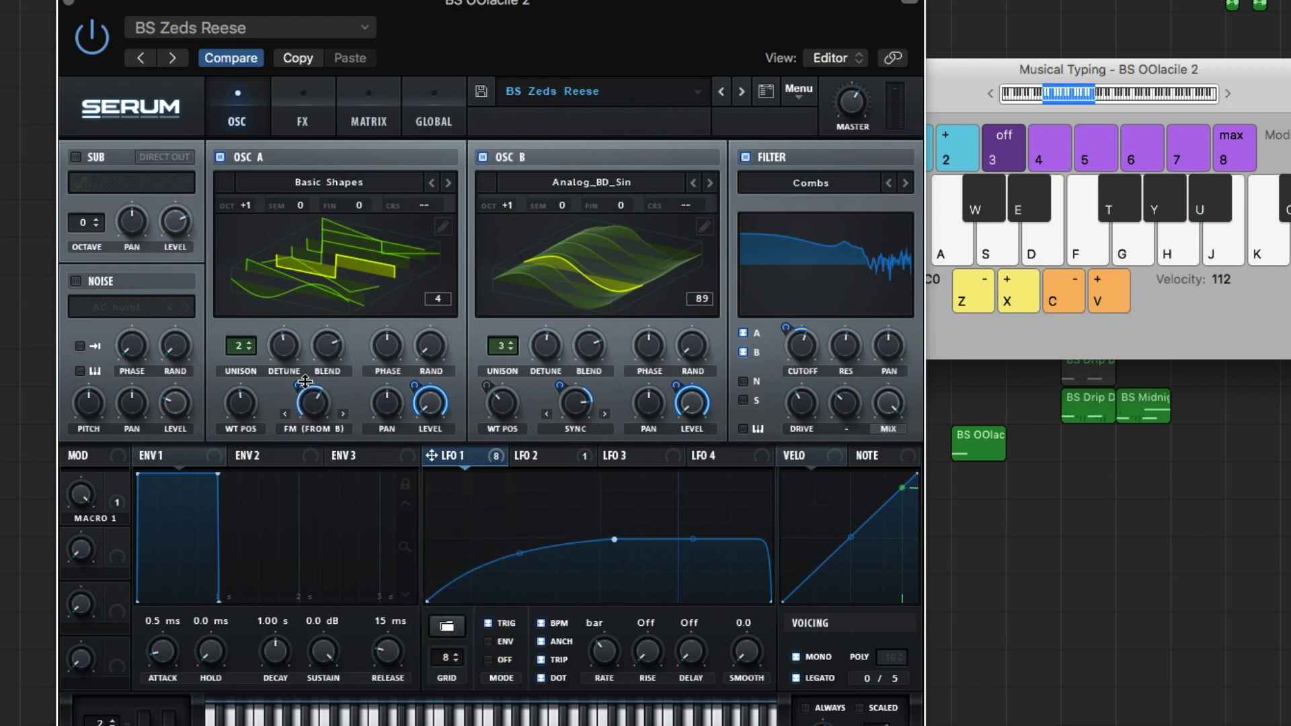
mouse_move(303, 383)
mouse_move(416, 389)
mouse_move(554, 382)
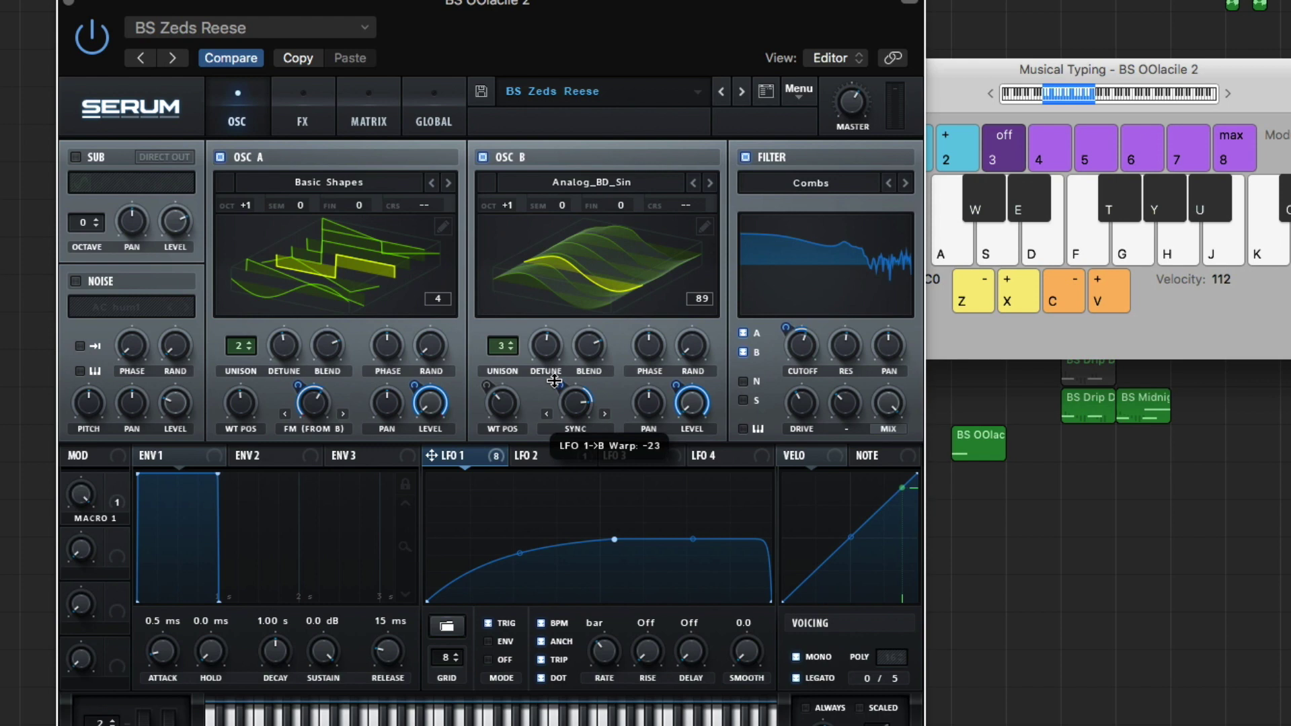
mouse_move(682, 390)
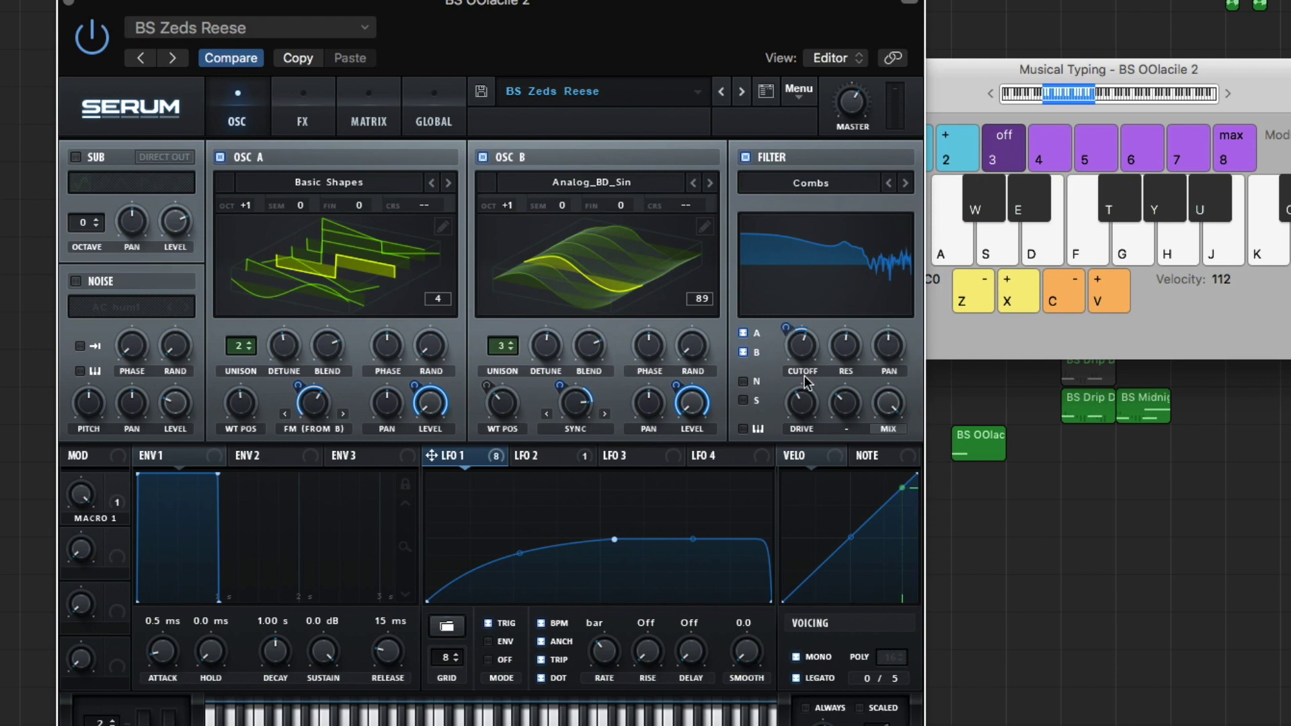
mouse_move(793, 334)
click(311, 104)
Step: Scroll the FX rack to the top and audition a note through the Diode 1 distortion
drag(904, 300, 911, 183)
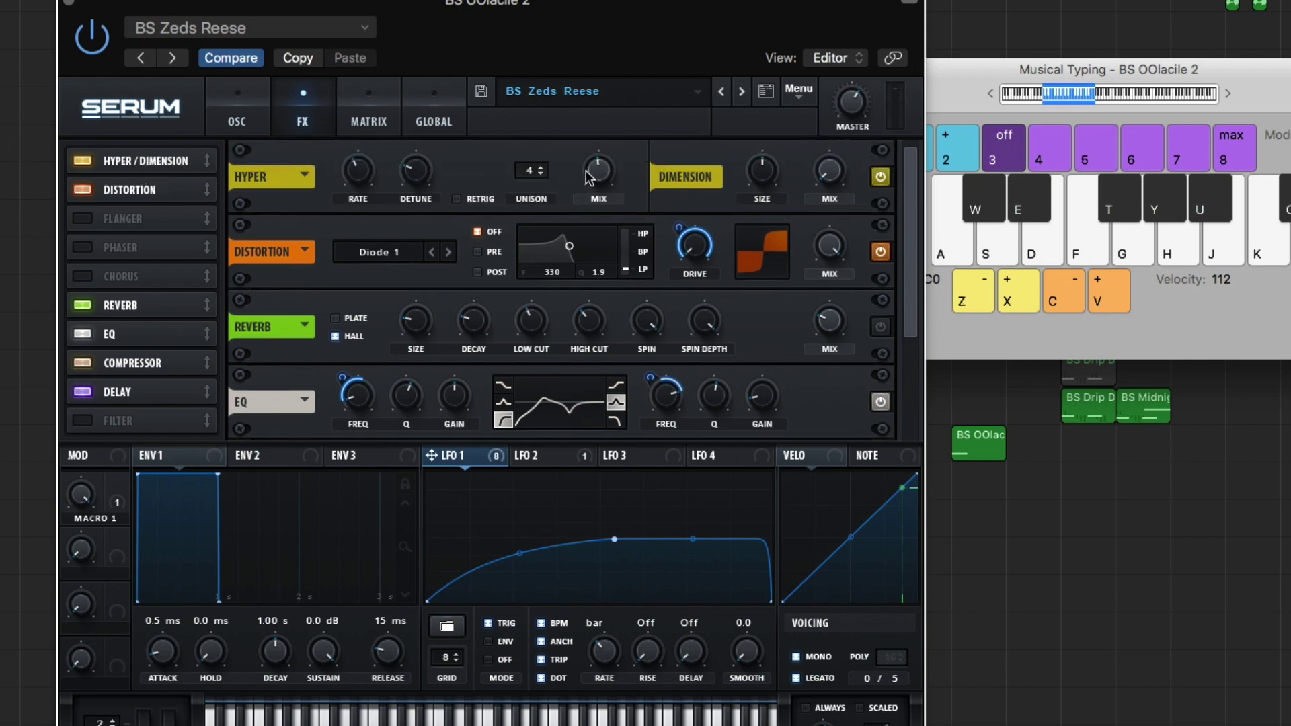
mouse_move(594, 177)
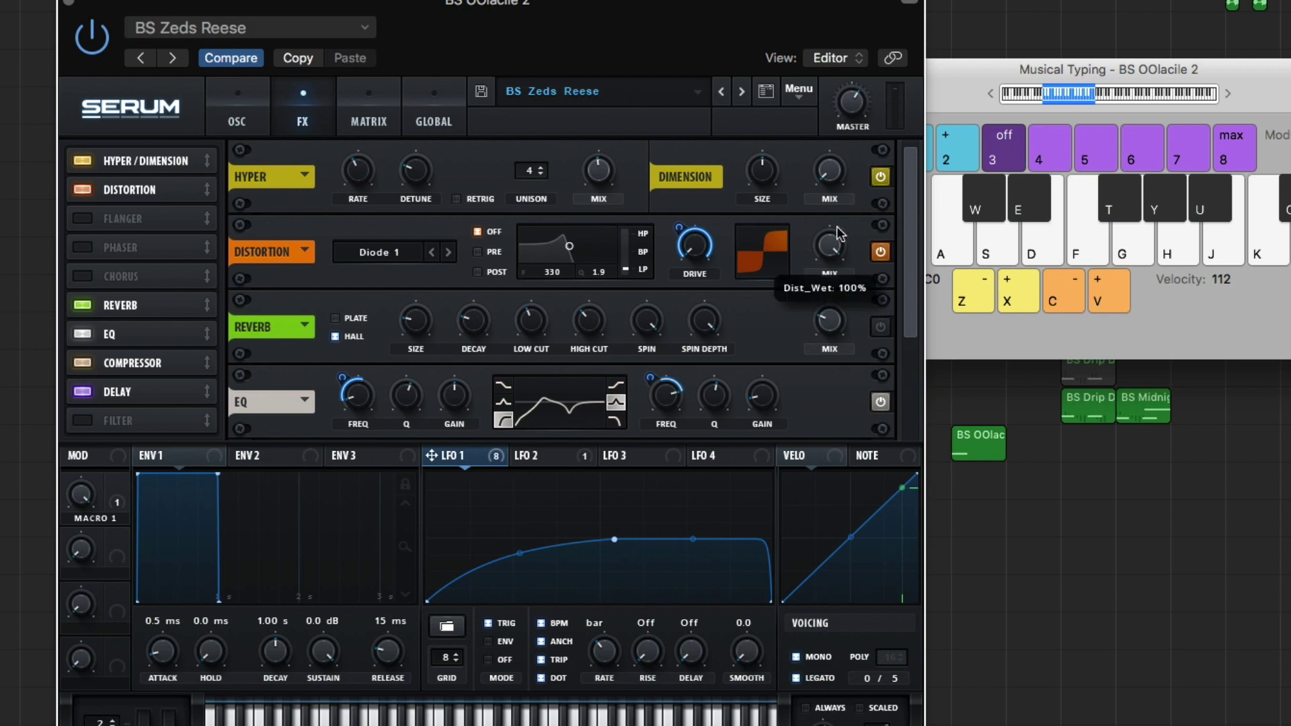
mouse_move(697, 250)
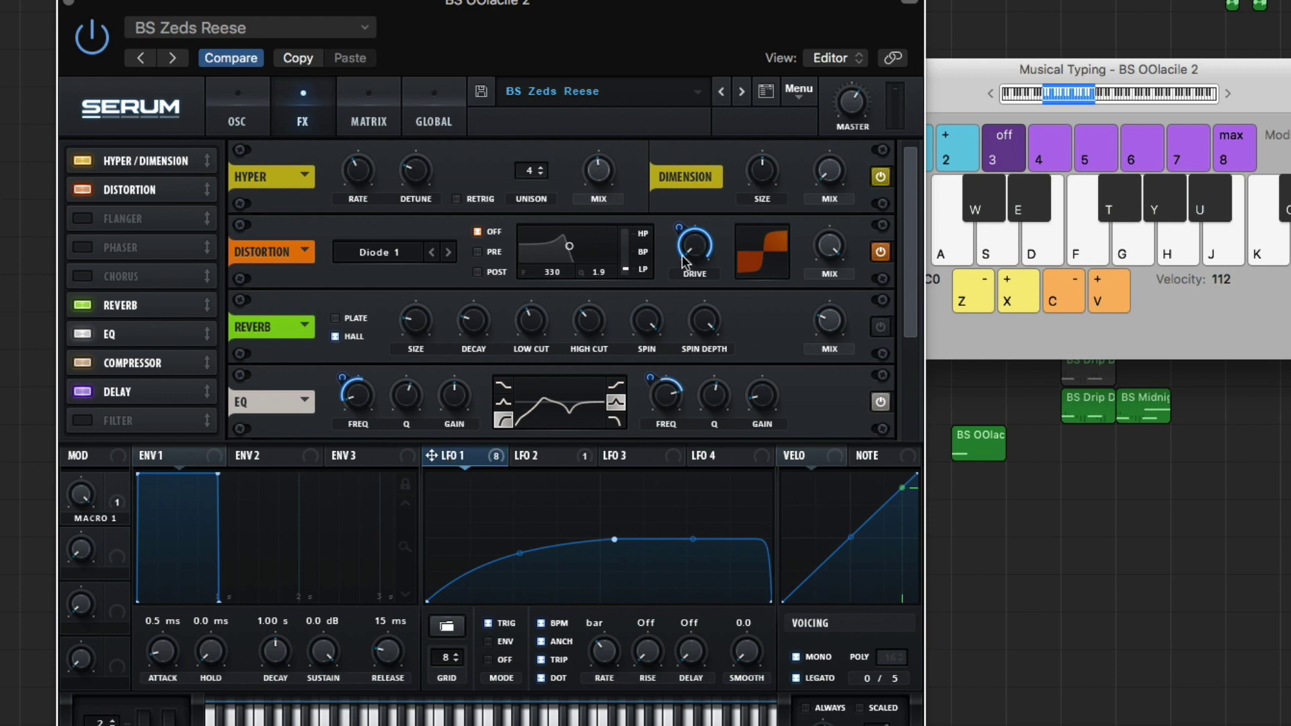
mouse_move(672, 222)
key(d)
Step: Bypass the distortion, play notes to compare, then switch it back on
click(881, 254)
key(d)
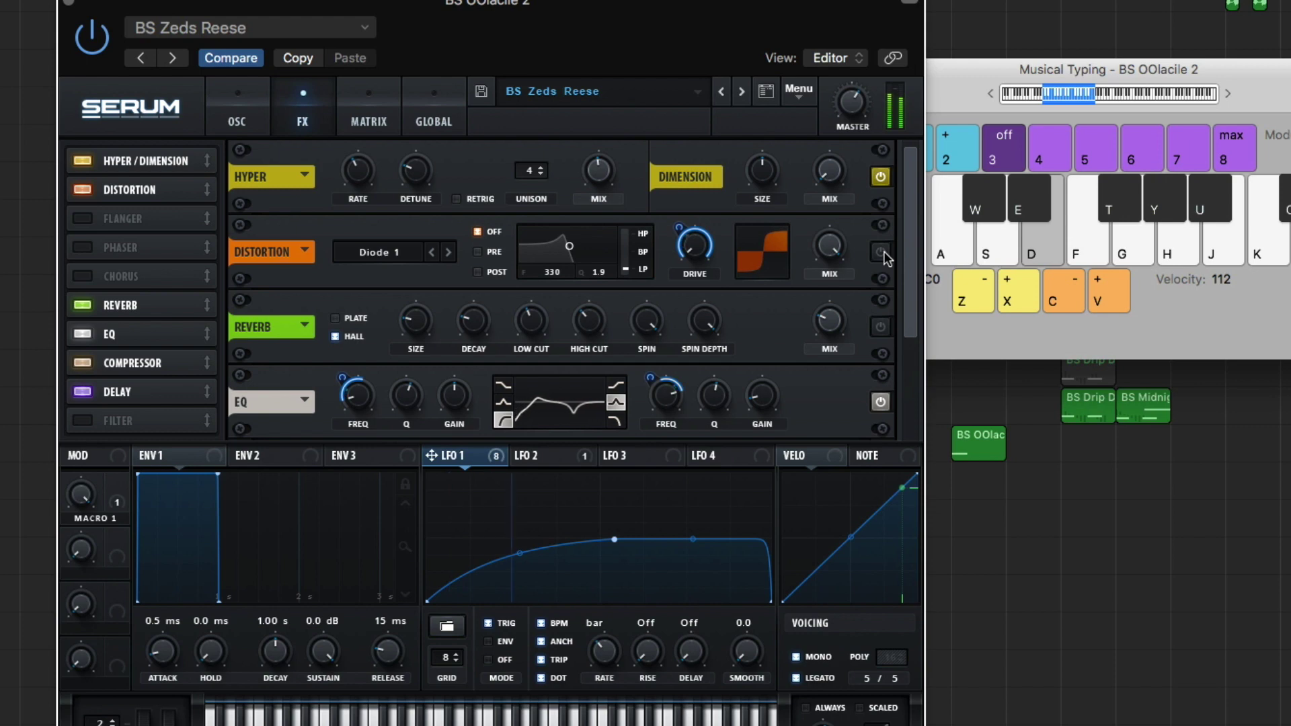
key(j)
key(s)
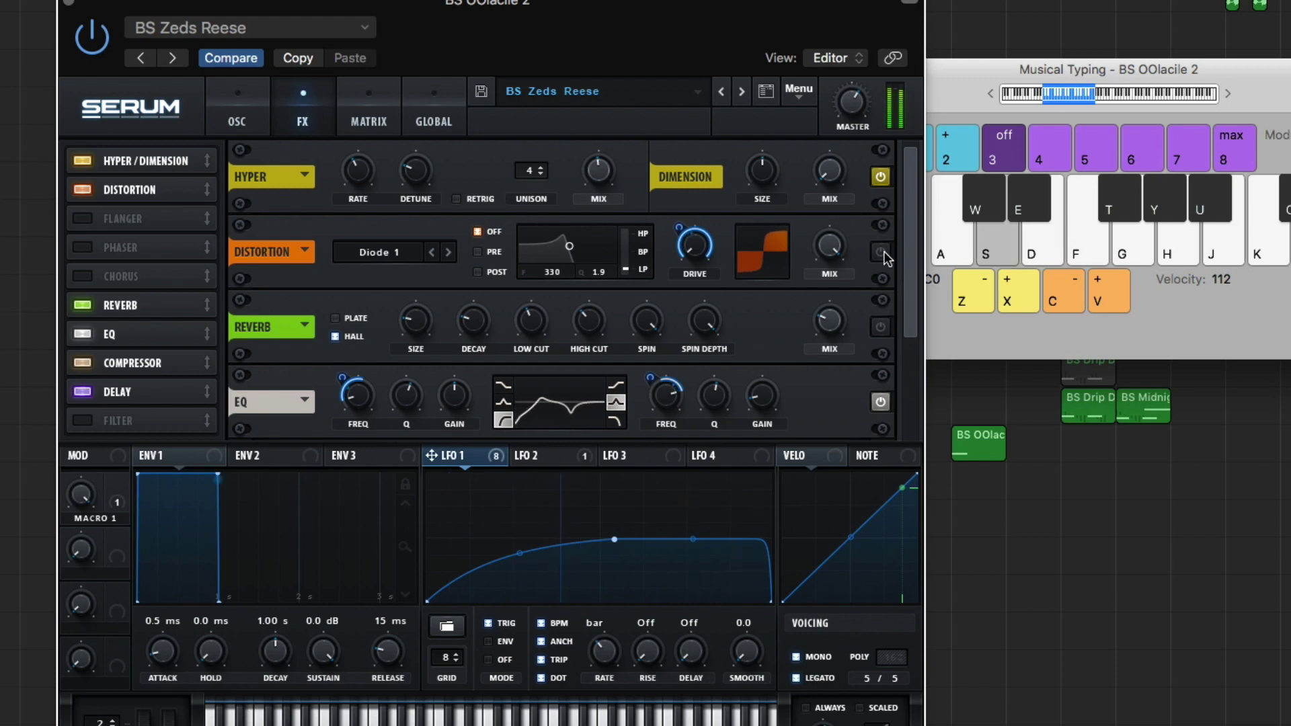
key(j)
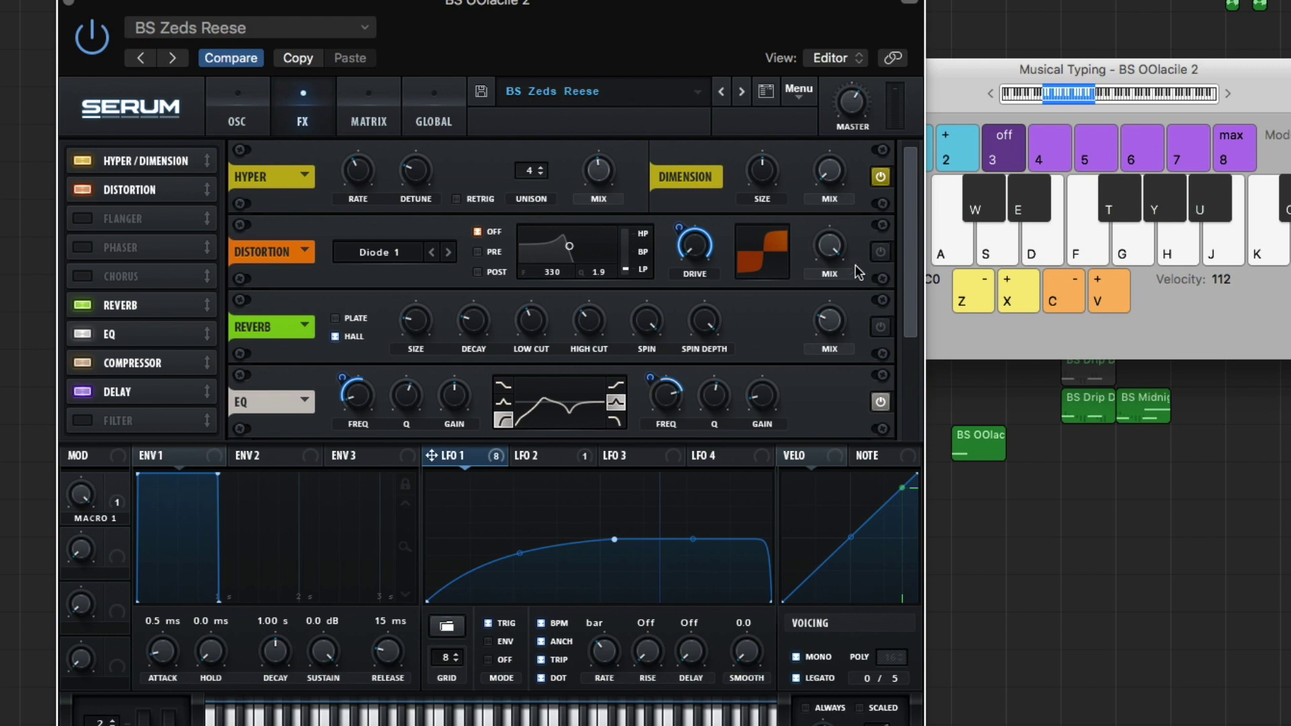
click(880, 252)
Step: Scroll through the compressor and delay modules and audition notes through the effects chain
scroll(909, 304, down, 5)
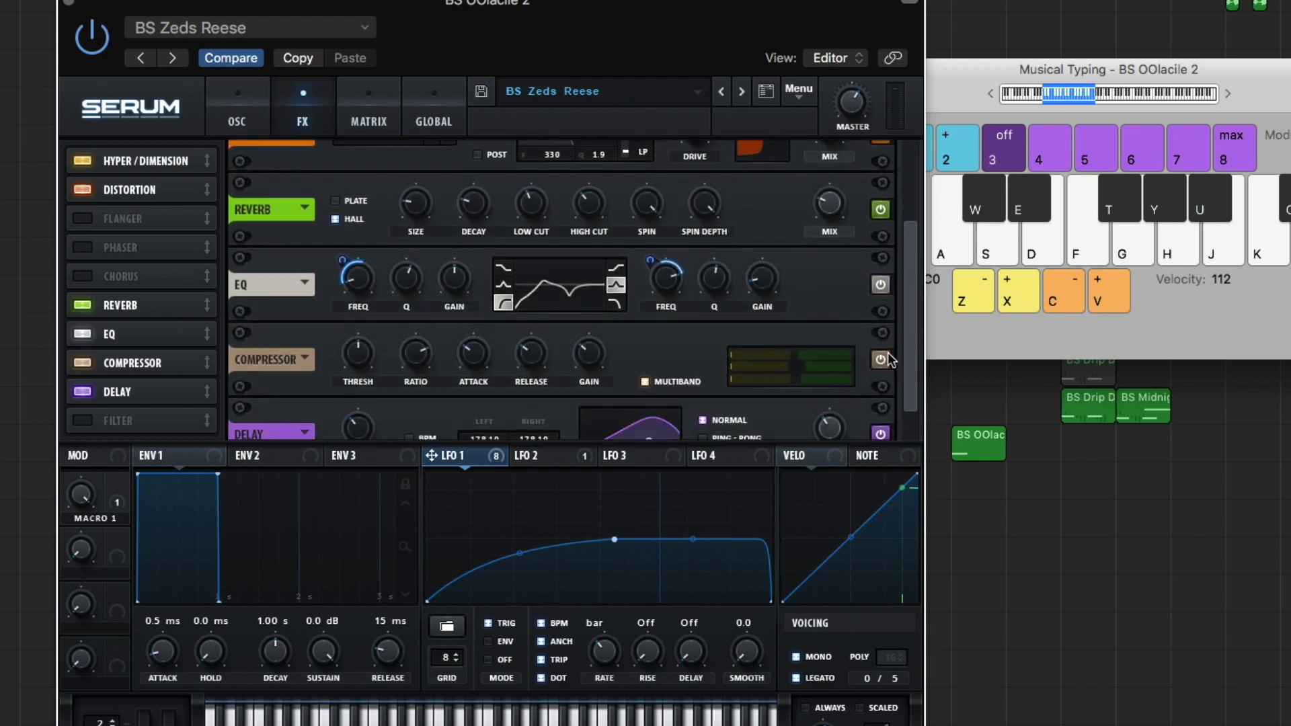
scroll(887, 359, up, 2)
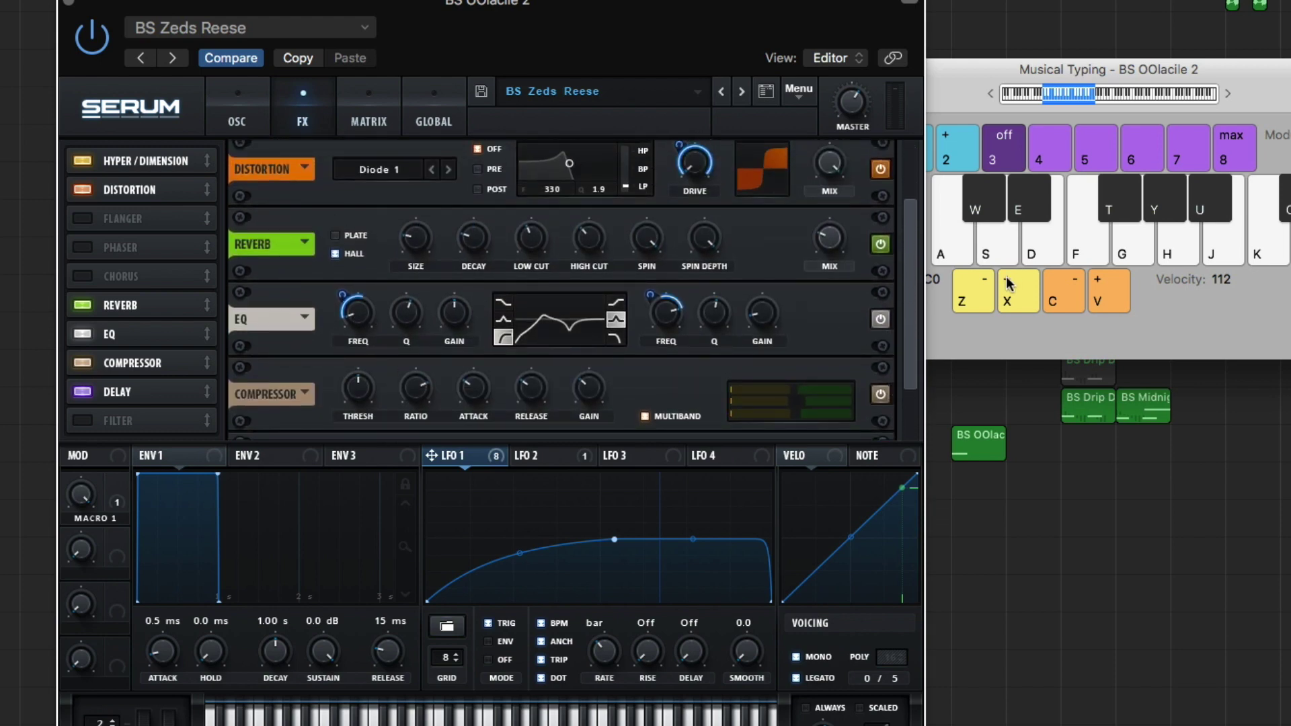
scroll(913, 292, down, 1)
key(f)
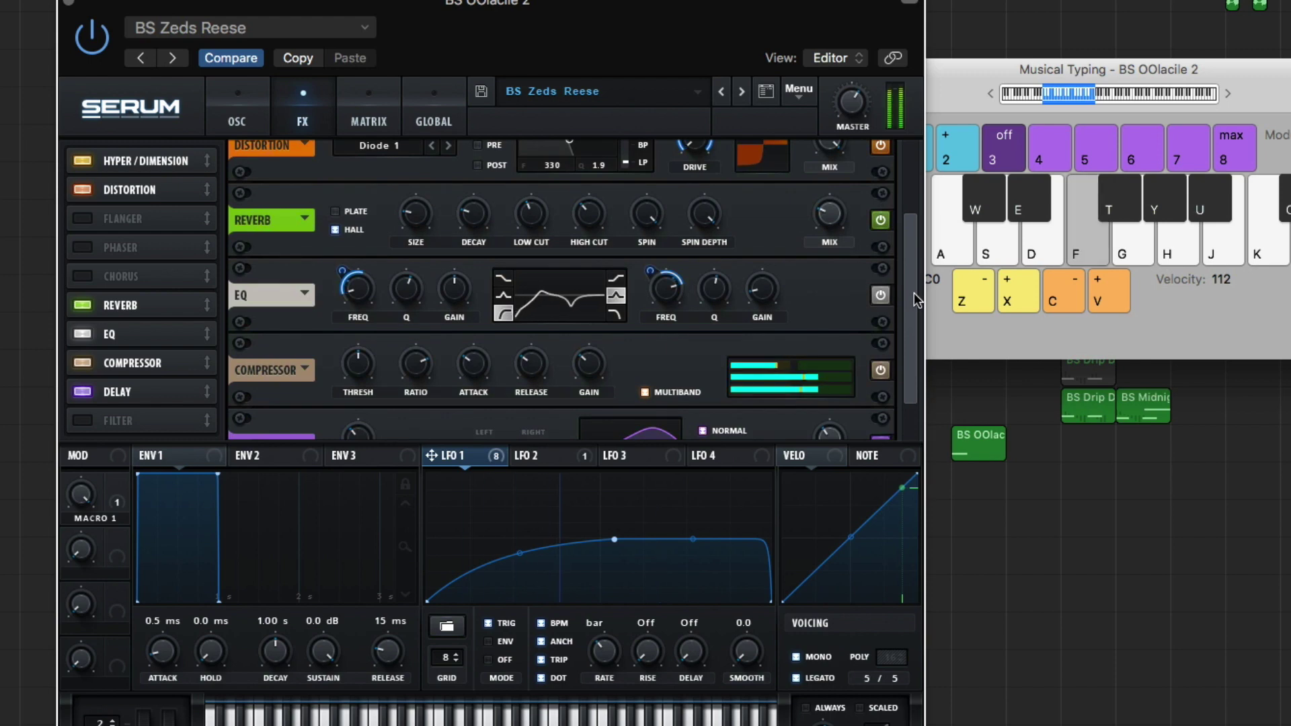
key(h)
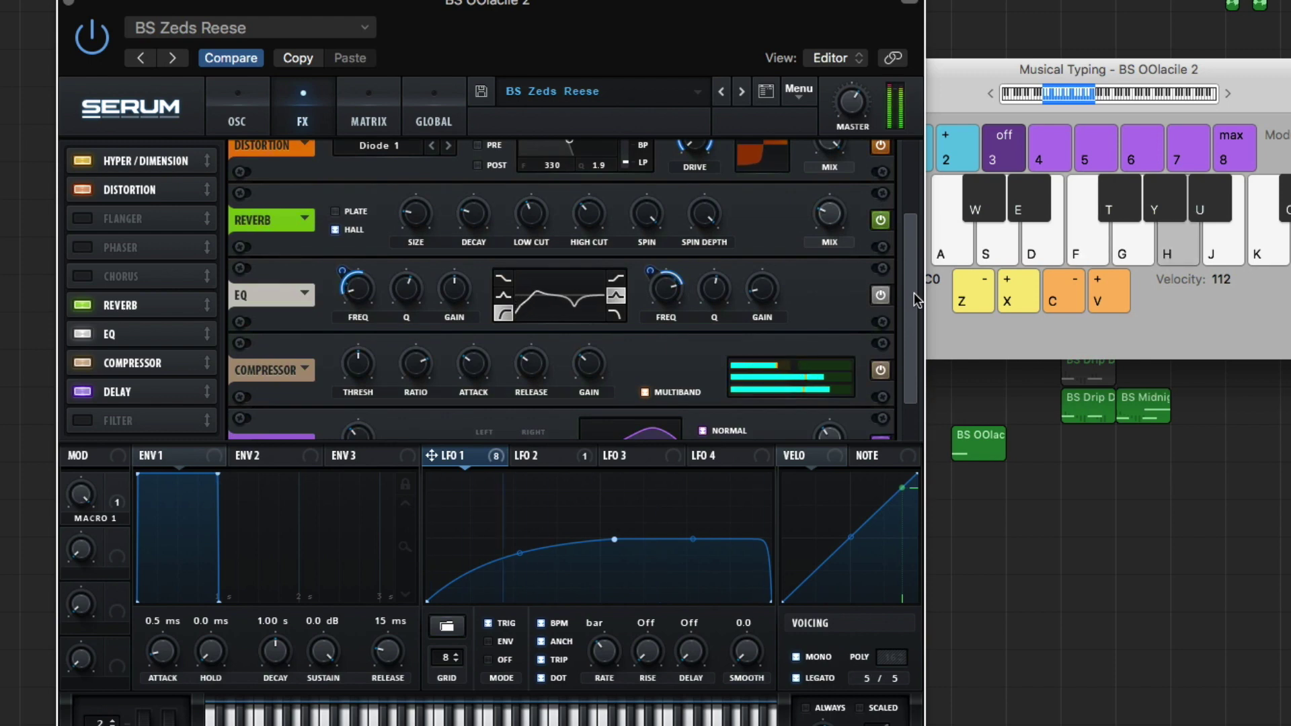
key(f)
key(s)
Step: Scroll back up and switch off the reverb
scroll(918, 223, up, 3)
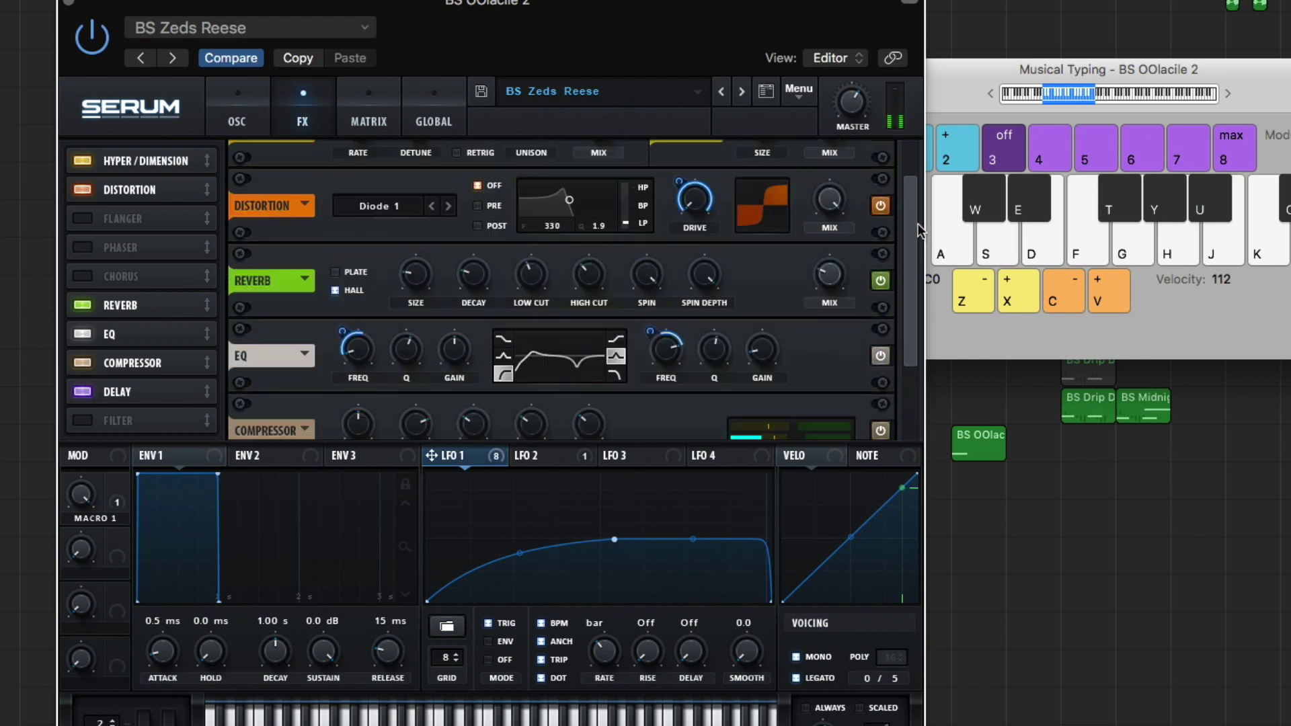
scroll(917, 224, up, 2)
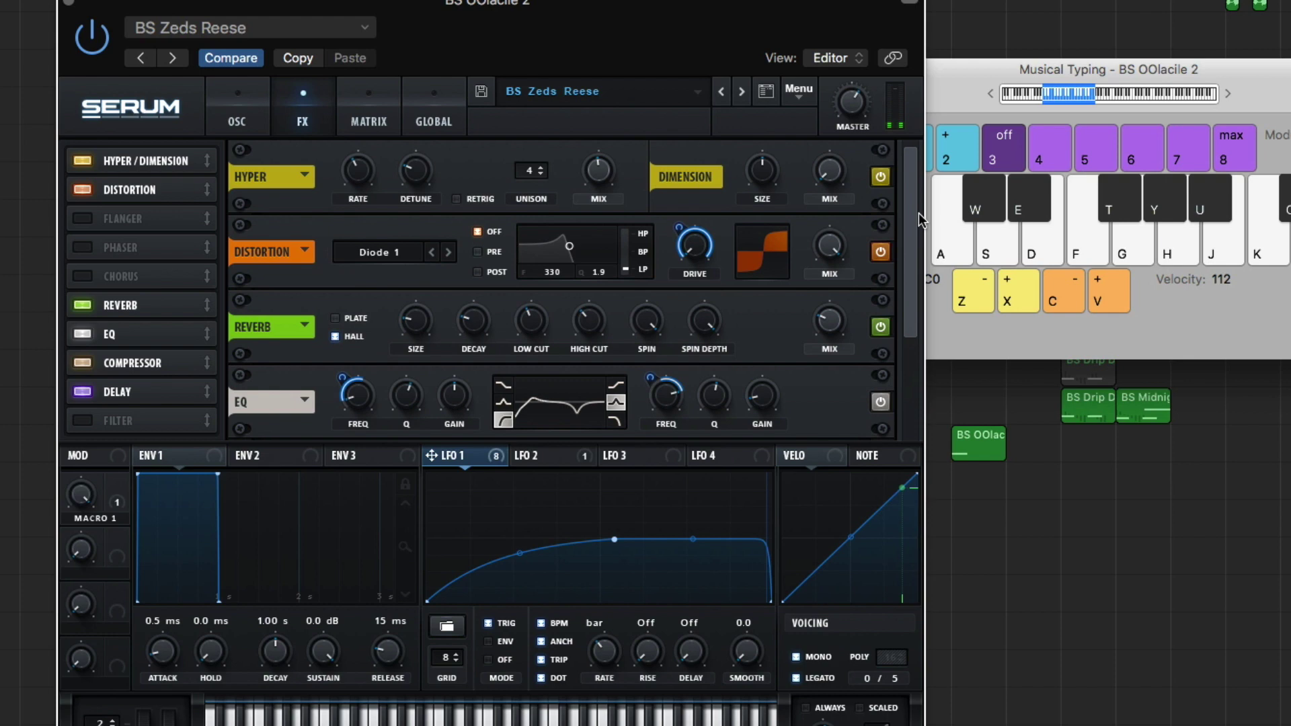
click(880, 328)
scroll(548, 346, down, 4)
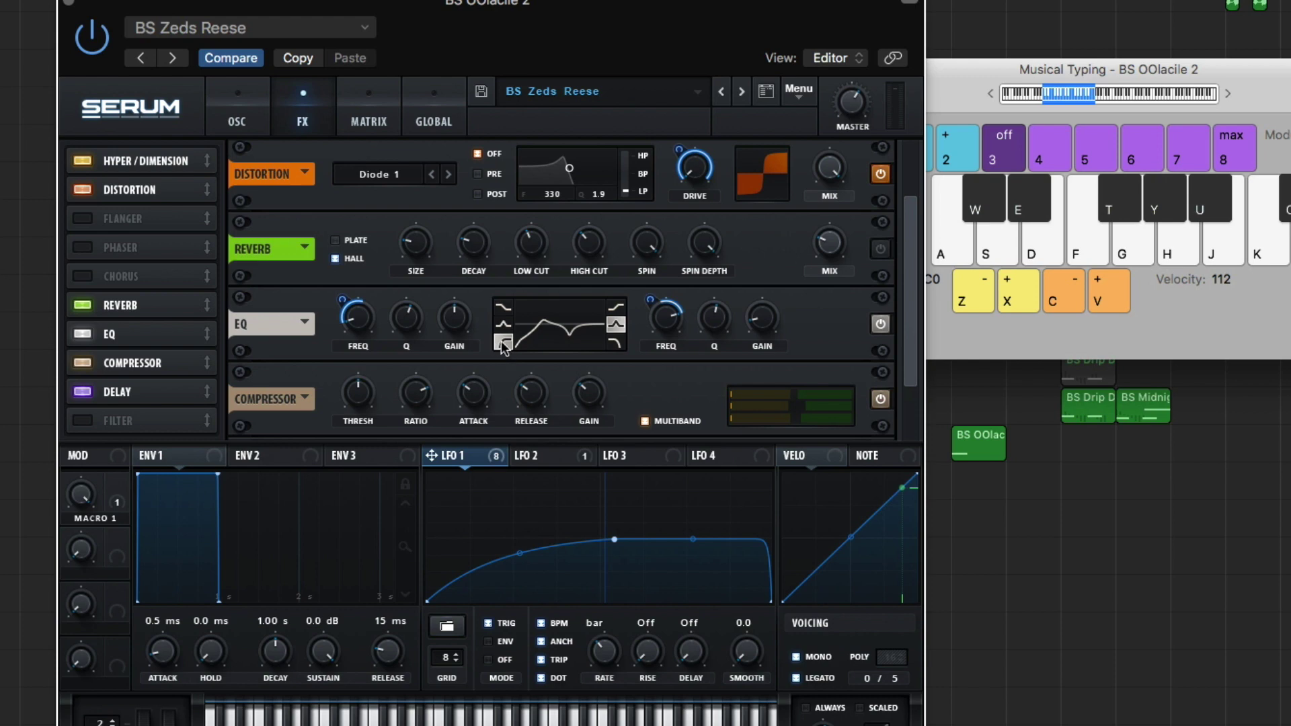
Step: Assign LFO 1 to the EQ's low-band frequency (amount 47) and high-band frequency (amount -35)
mouse_move(363, 325)
drag(477, 461, 342, 303)
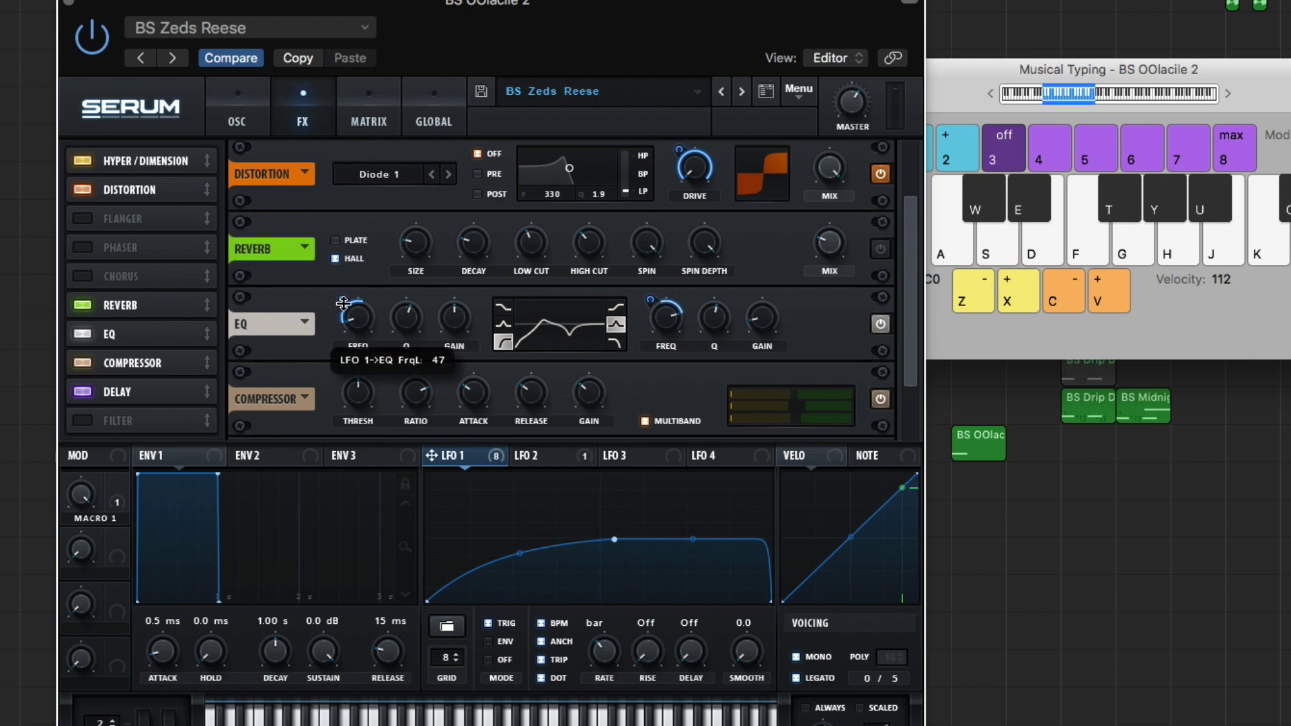
mouse_move(421, 332)
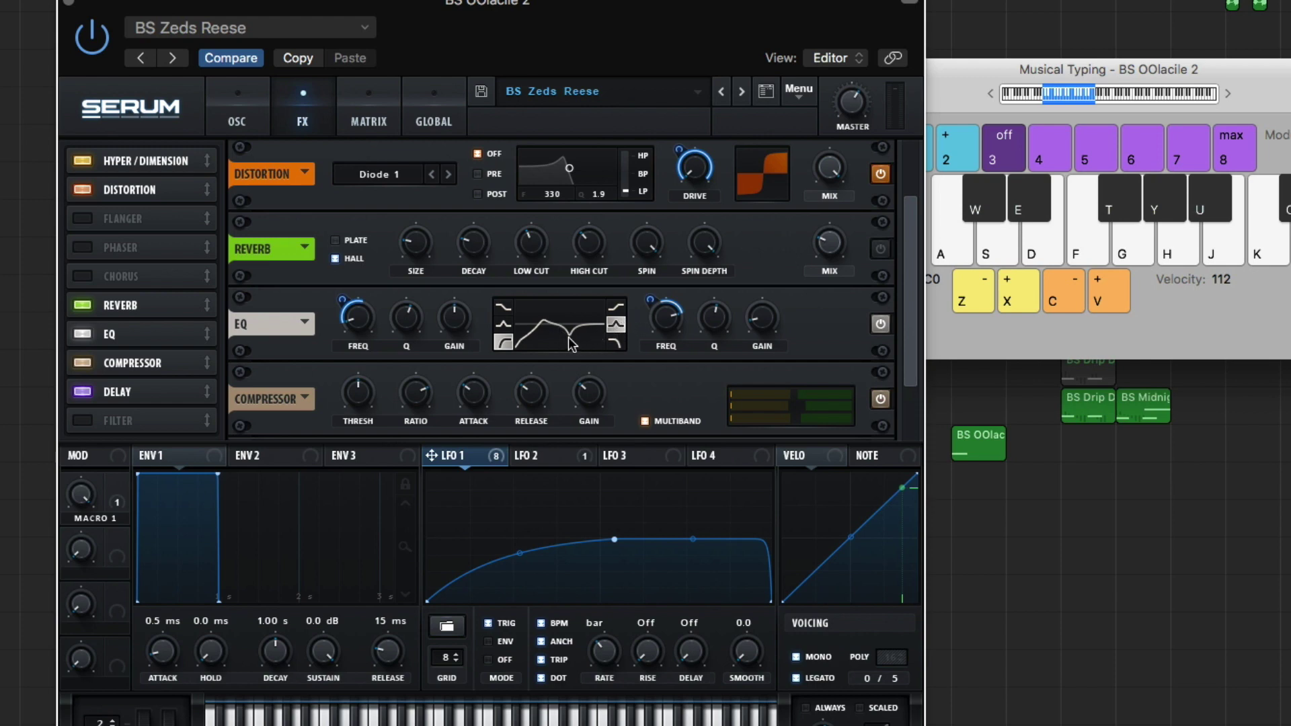
mouse_move(664, 323)
mouse_move(710, 326)
mouse_move(768, 324)
drag(449, 458, 647, 294)
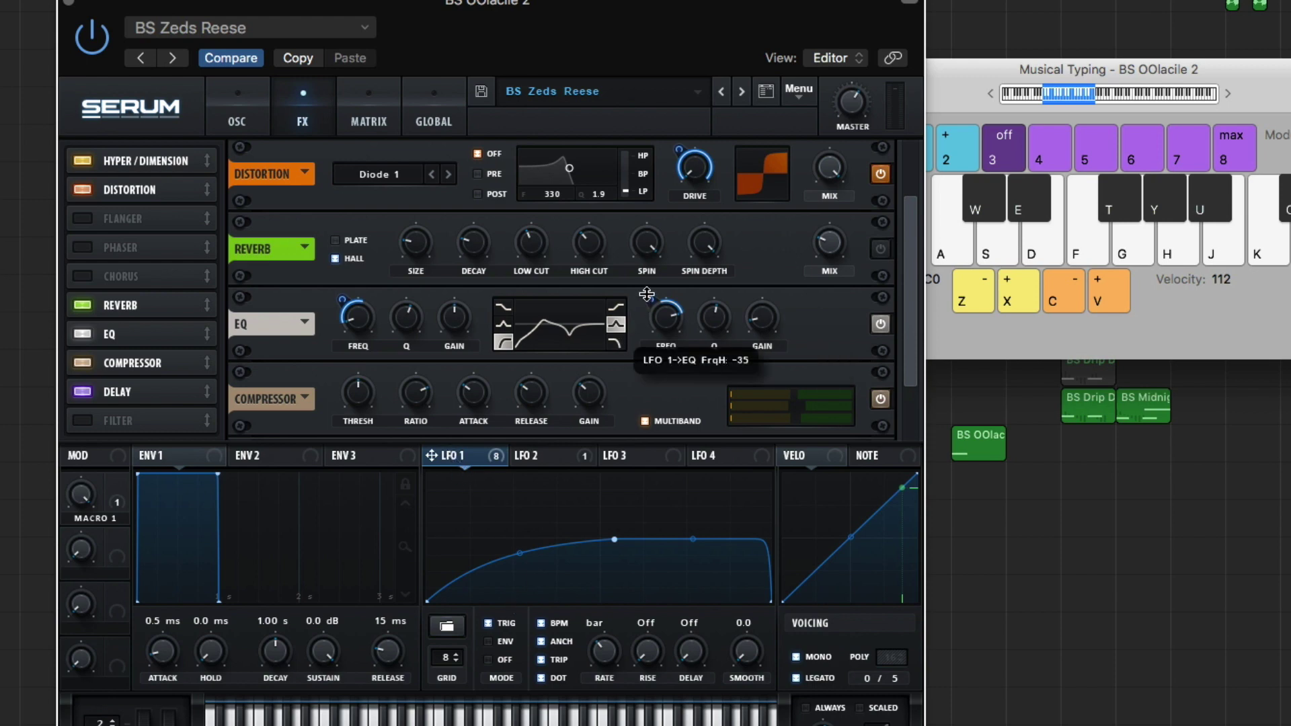
drag(905, 277, 905, 324)
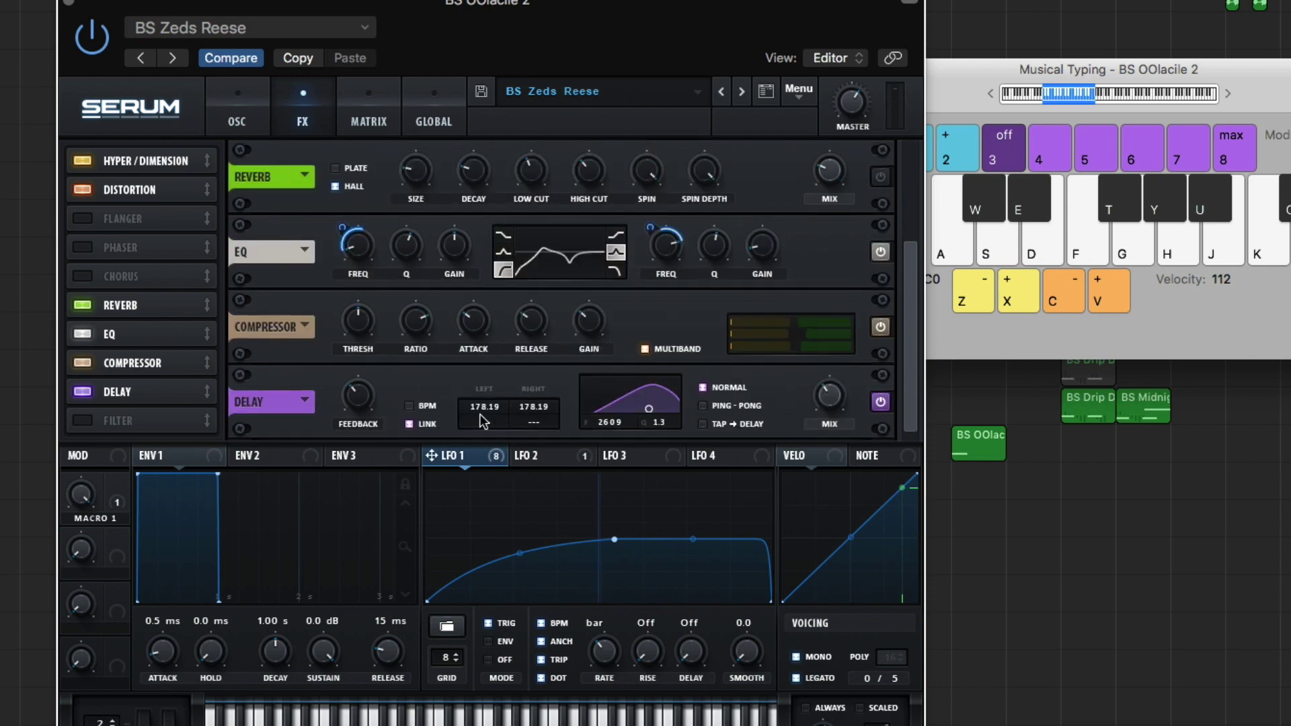
mouse_move(594, 334)
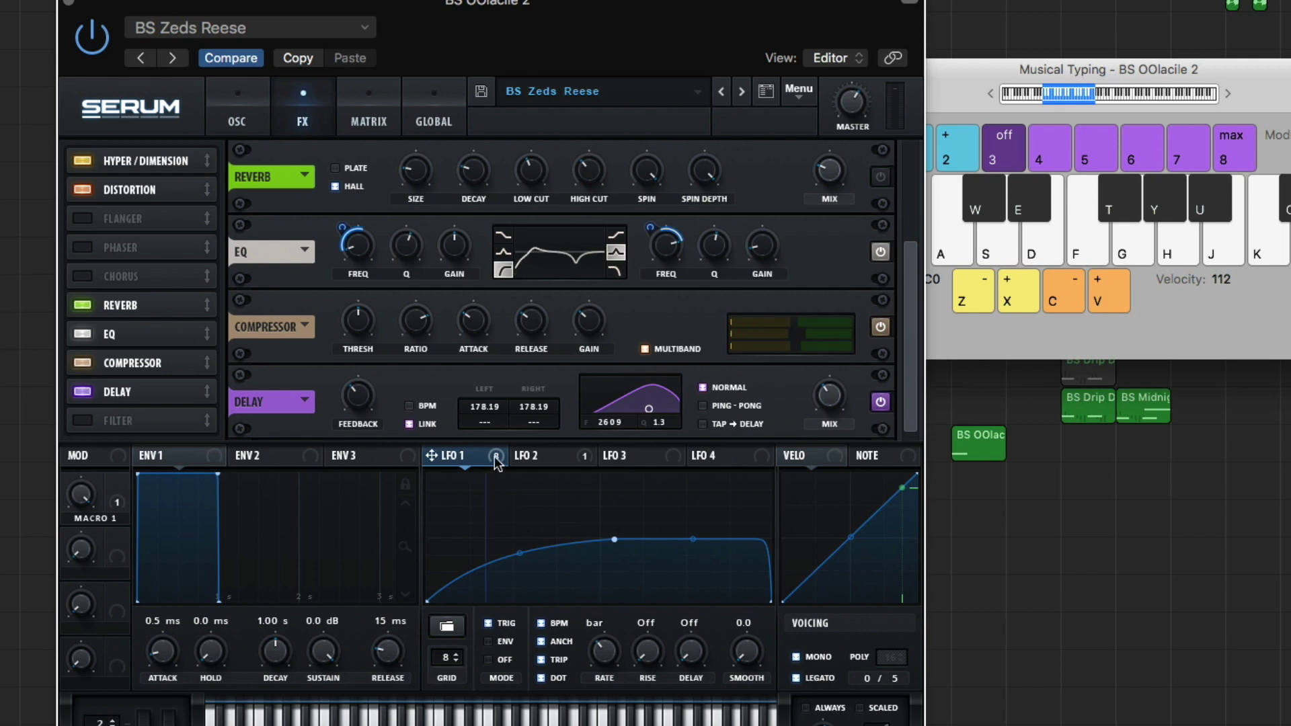
Step: On the OSC page, link Macro 1 to OSC A's FM from B, raise it to full, then show LFO 2
mouse_move(495, 462)
mouse_move(434, 441)
mouse_move(360, 408)
mouse_move(840, 406)
click(236, 121)
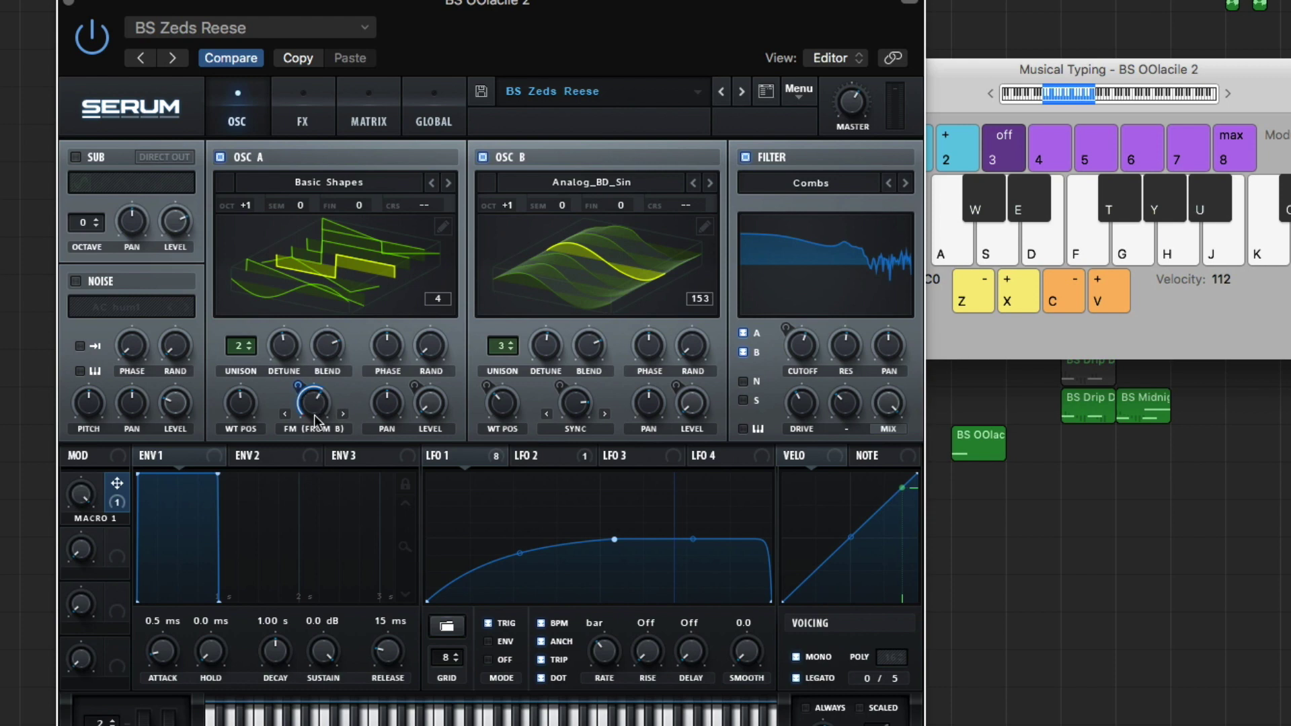
drag(130, 487, 292, 385)
mouse_move(74, 499)
key(g)
drag(74, 499, 78, 388)
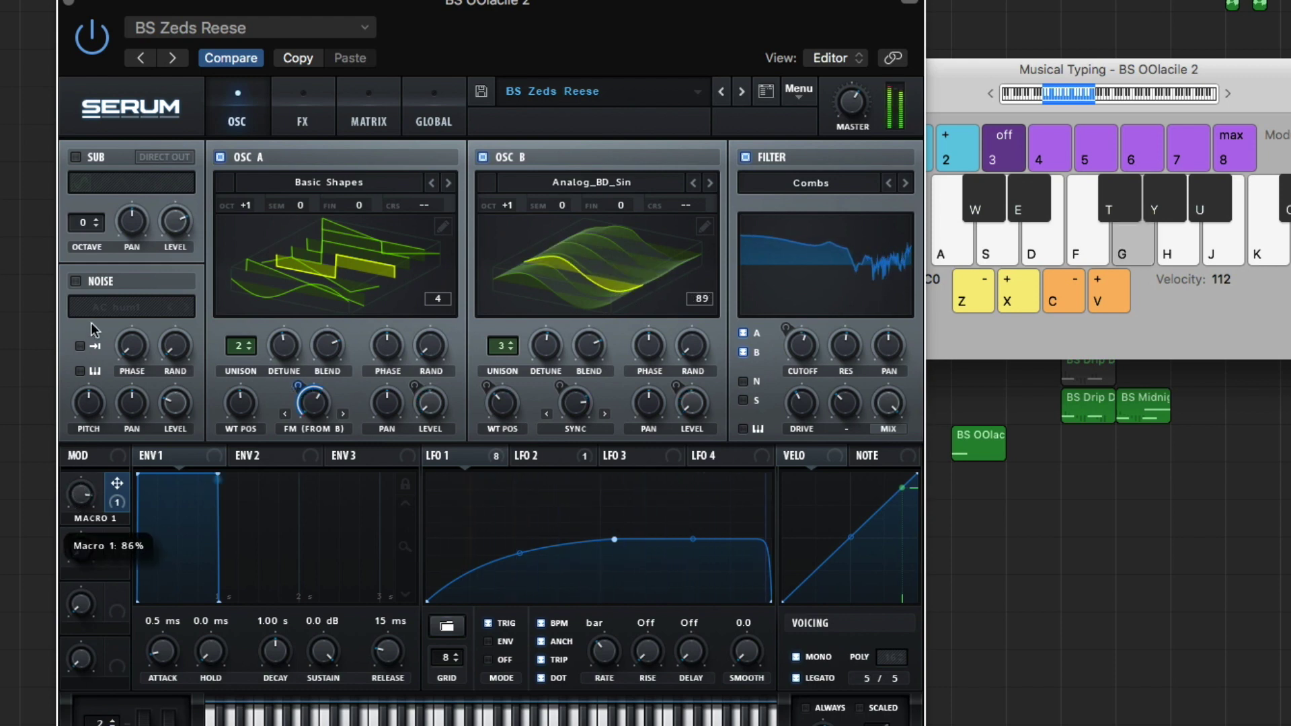
drag(92, 321, 102, 293)
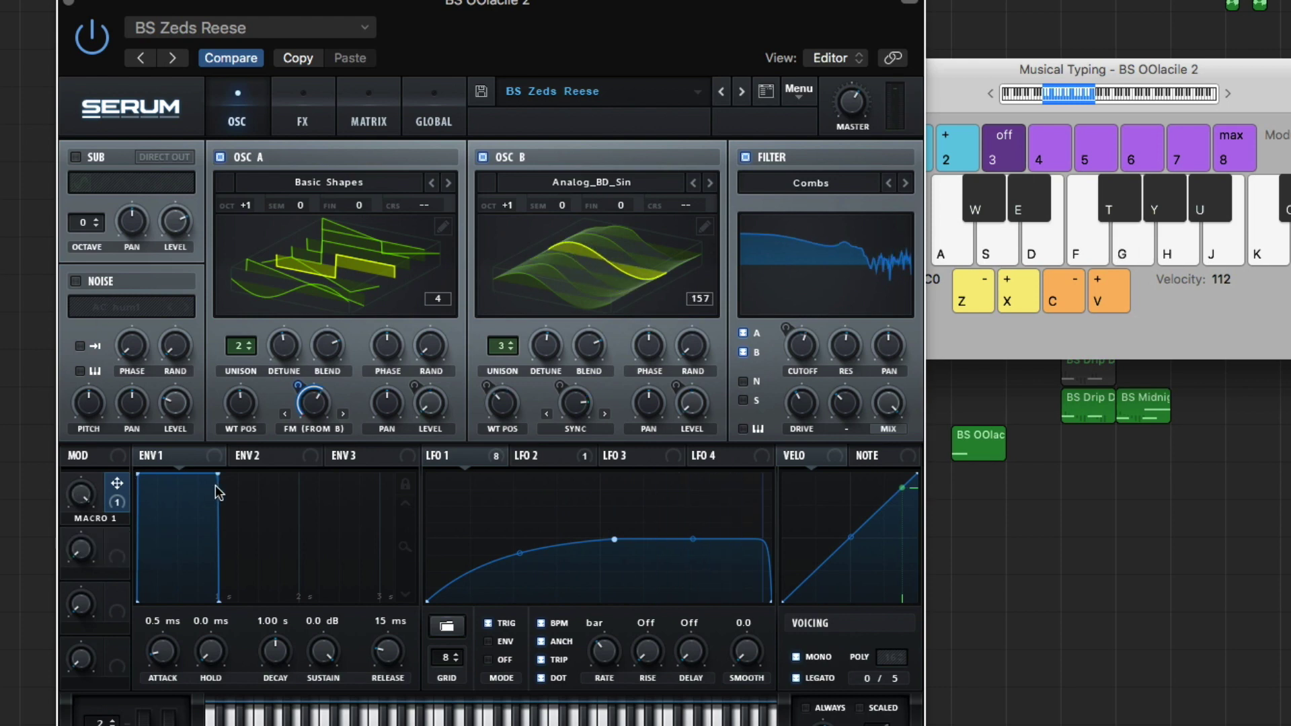
click(548, 457)
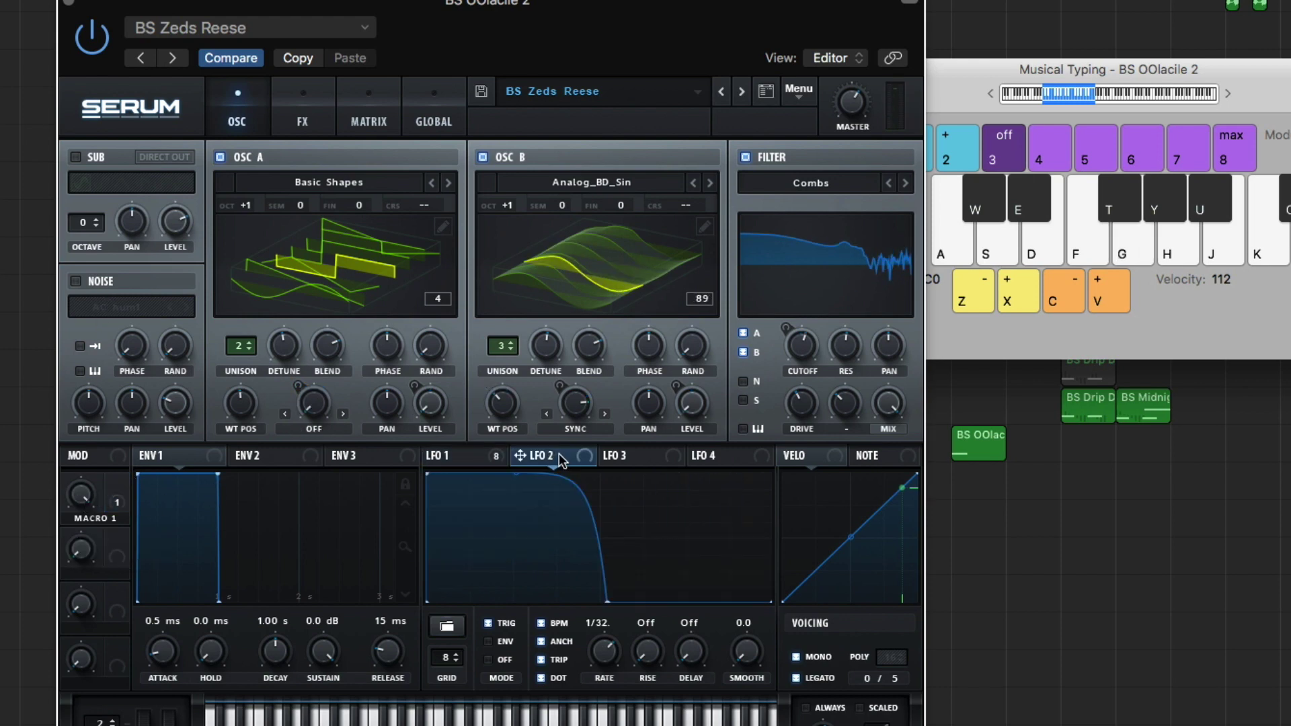